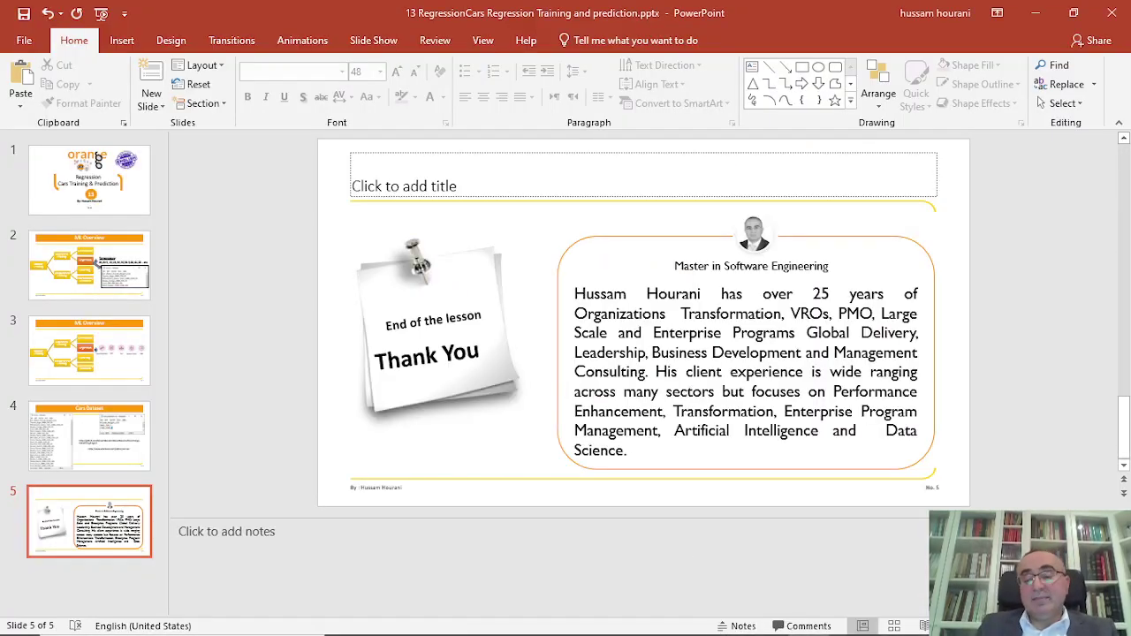
Switch to Orange and place a CSV File Import widget on the empty canvas
{"action": "mouse_move", "coordinate": [767, 619]}
{"action": "left_click", "coordinate": [683, 513]}
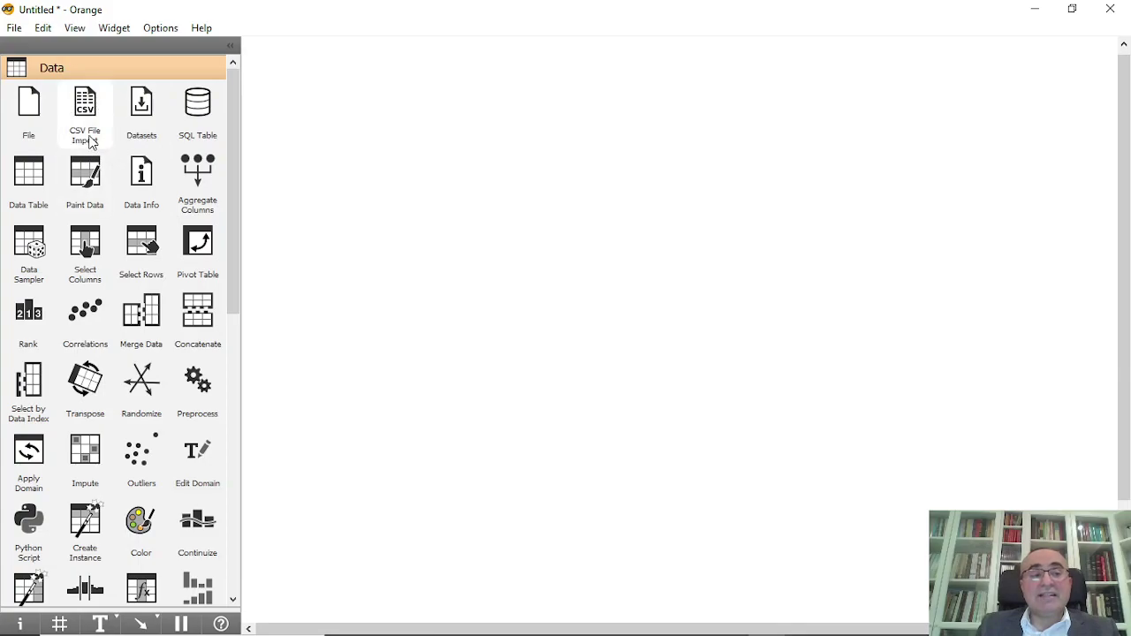
{"action": "left_click_drag", "start_coordinate": [88, 117], "coordinate": [343, 182]}
Load cars.csv from the English_Lessons folder into the CSV File Import widget, keeping the default import options
{"action": "left_click", "coordinate": [732, 201]}
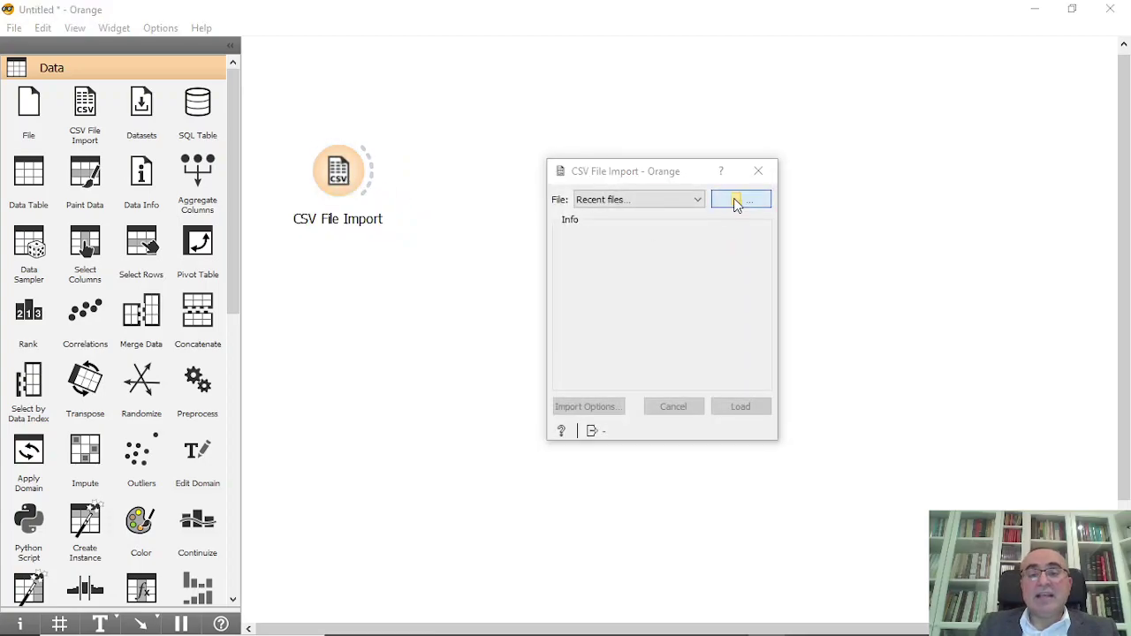
{"action": "left_click_drag", "start_coordinate": [1100, 305], "coordinate": [1115, 482]}
{"action": "left_click", "coordinate": [741, 334]}
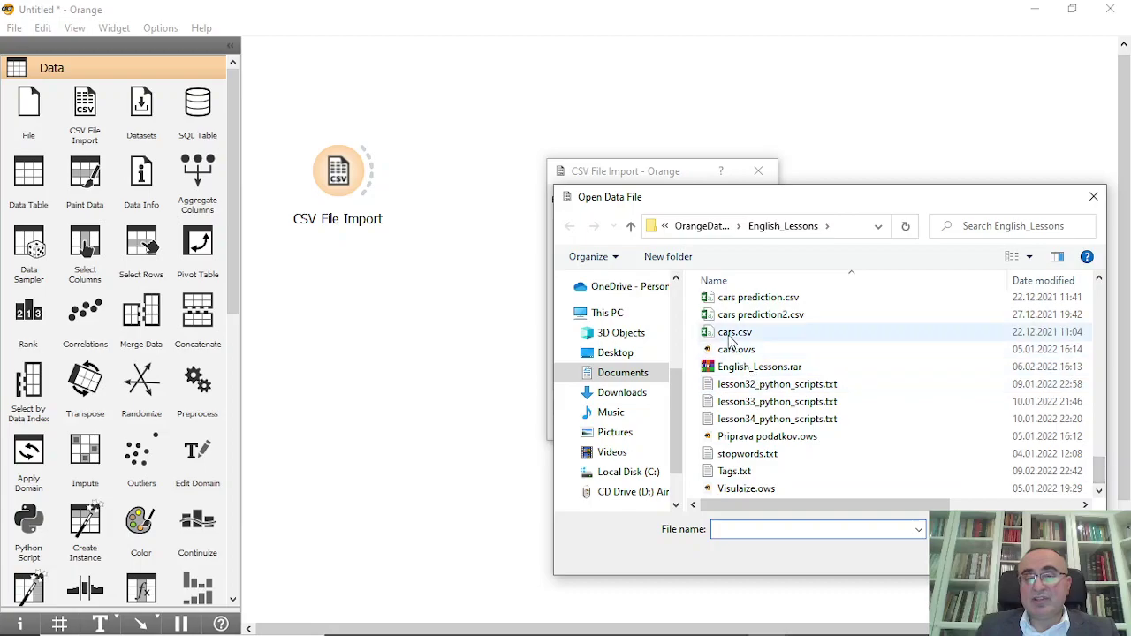
{"action": "double_click", "coordinate": [748, 340]}
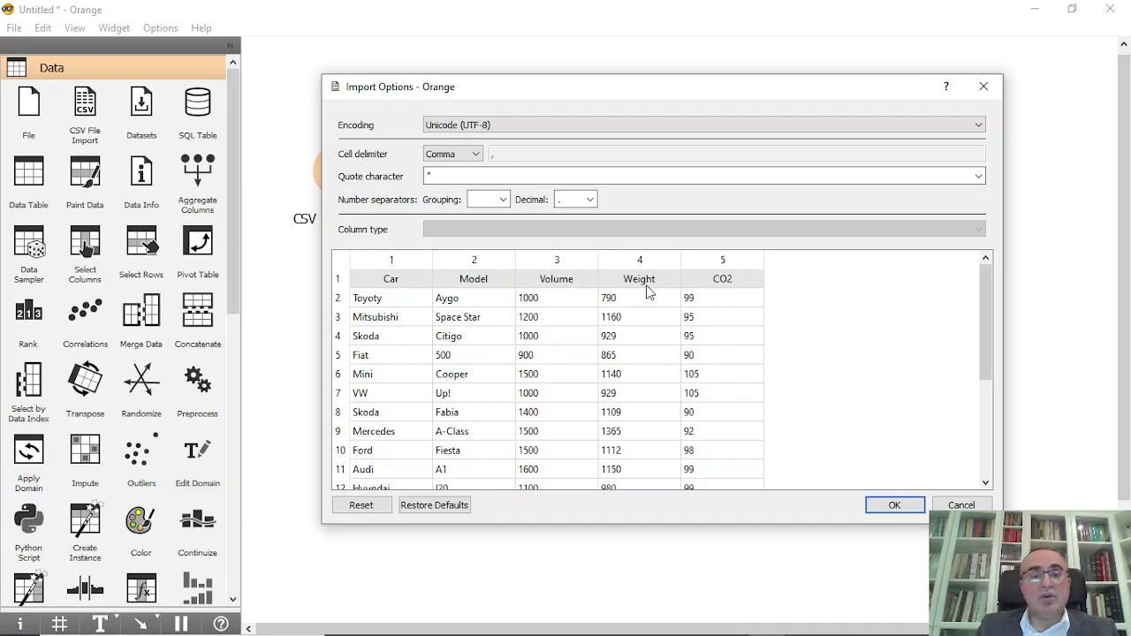
{"action": "left_click", "coordinate": [900, 506]}
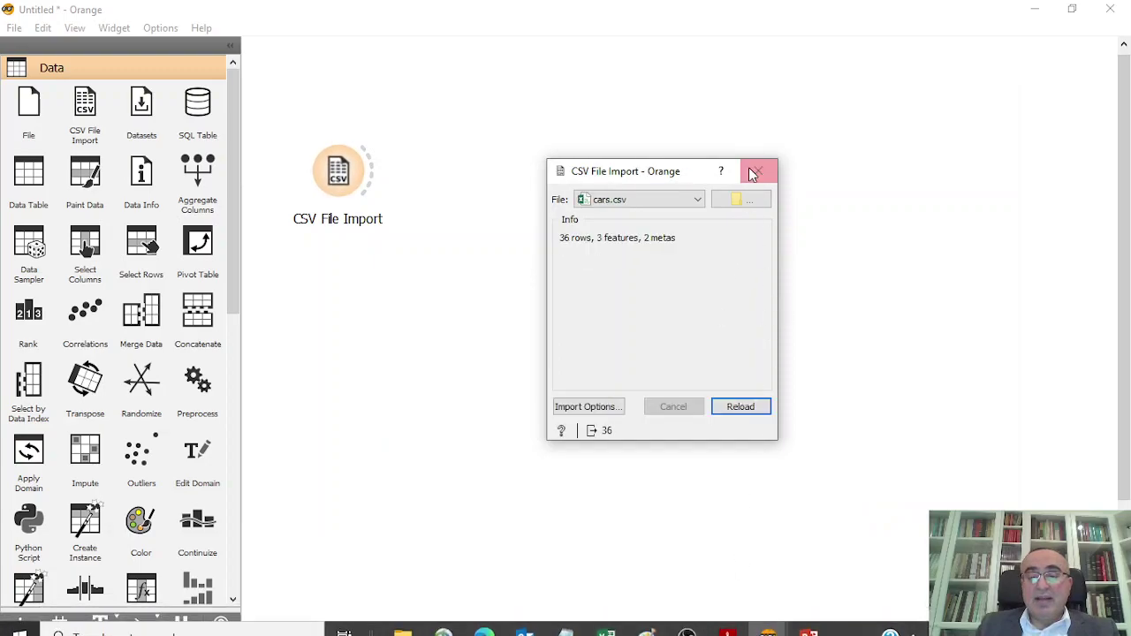
{"action": "left_click", "coordinate": [758, 172]}
Switch to cars.csv in Excel and examine the Volume, Weight and CO2 columns, returning to Orange when finished
{"action": "mouse_move", "coordinate": [608, 626]}
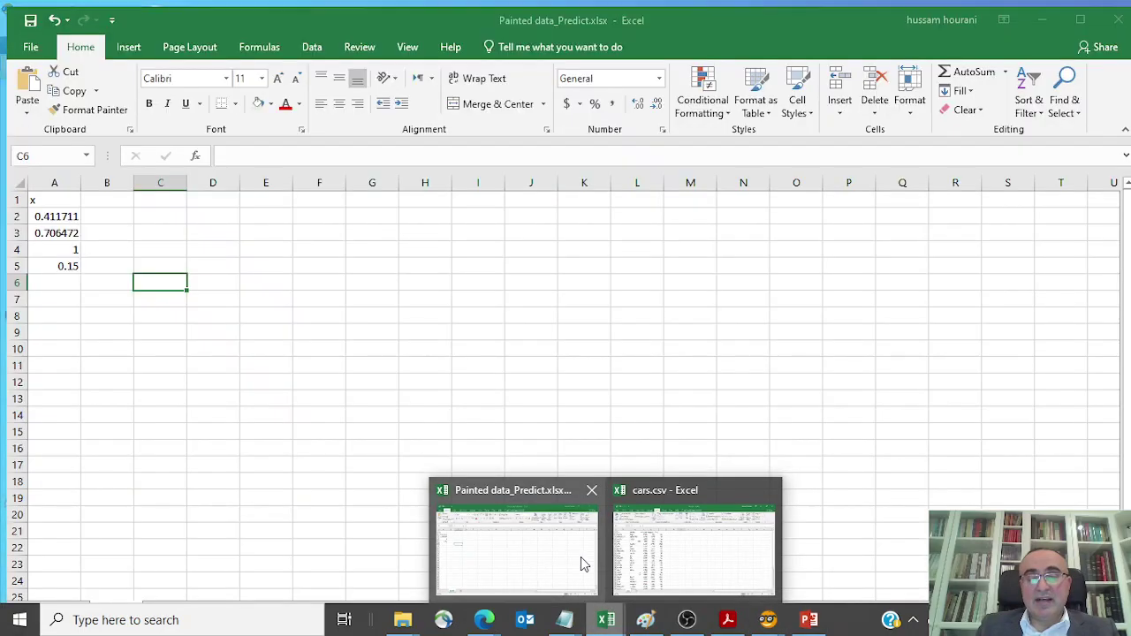
{"action": "left_click", "coordinate": [624, 566]}
{"action": "left_click_drag", "start_coordinate": [105, 213], "coordinate": [148, 450]}
{"action": "left_click", "coordinate": [314, 376]}
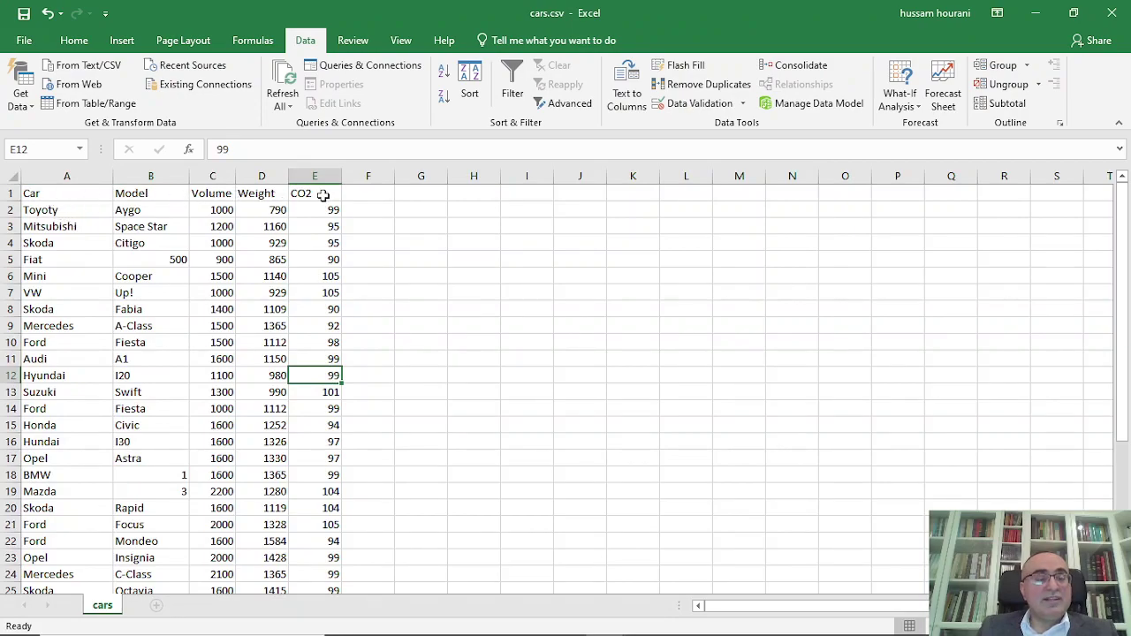
{"action": "left_click_drag", "start_coordinate": [213, 175], "coordinate": [263, 177]}
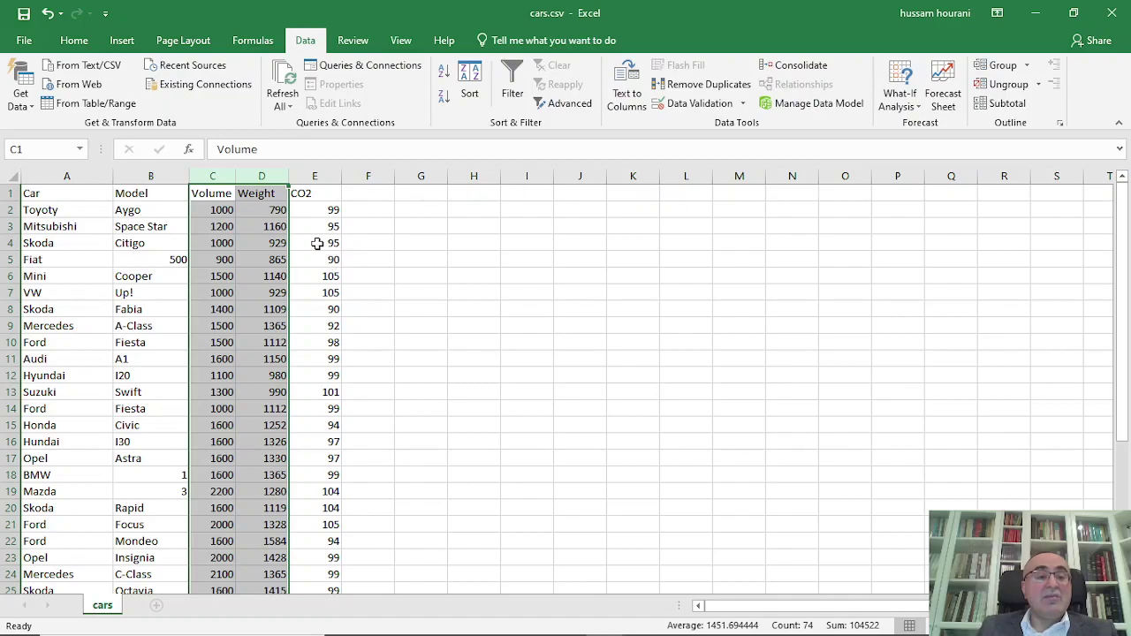
{"action": "left_click", "coordinate": [258, 176]}
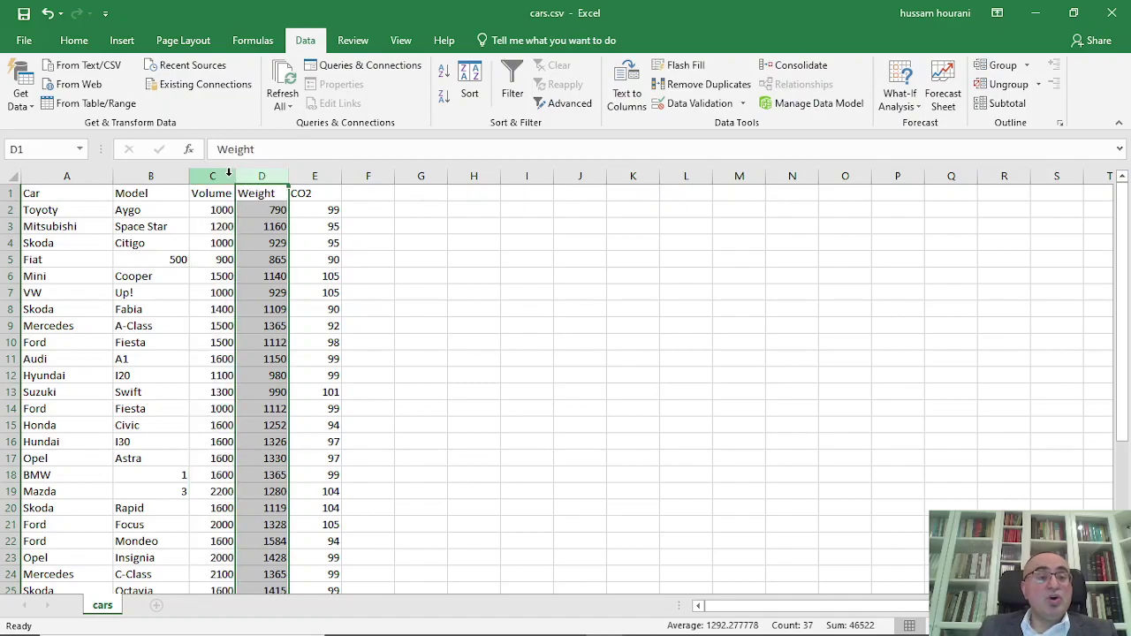
{"action": "left_click_drag", "start_coordinate": [228, 173], "coordinate": [258, 176]}
{"action": "left_click", "coordinate": [262, 210]}
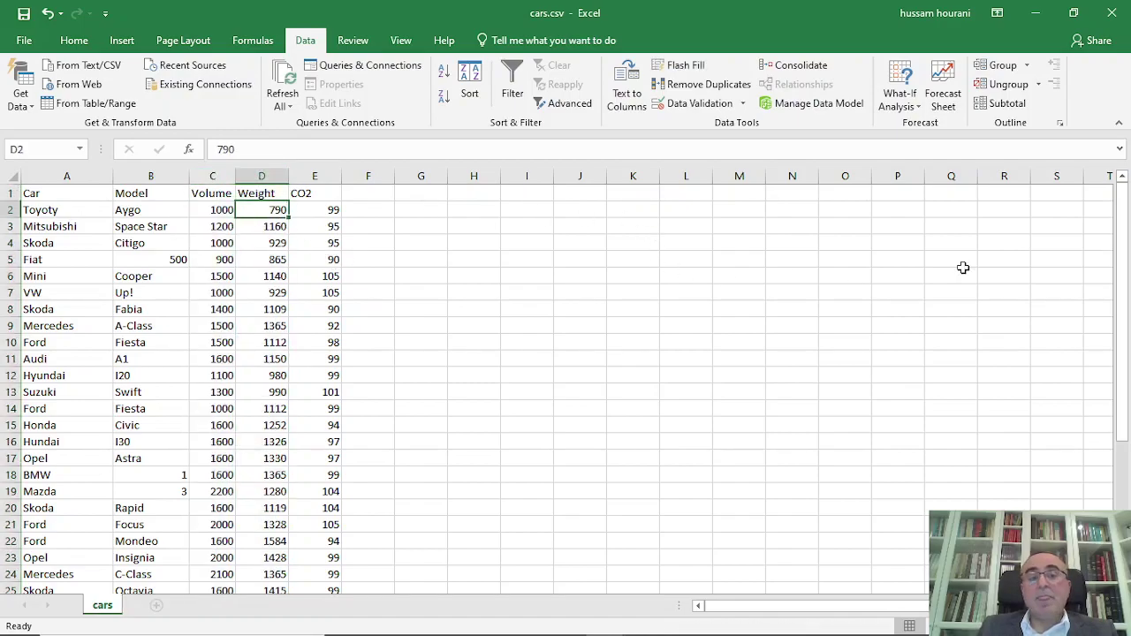
{"action": "left_click", "coordinate": [1050, 13]}
Connect a Data Table widget to CSV File Import and view the imported car data in it
{"action": "left_click_drag", "start_coordinate": [370, 177], "coordinate": [434, 83]}
{"action": "type", "text": "data"}
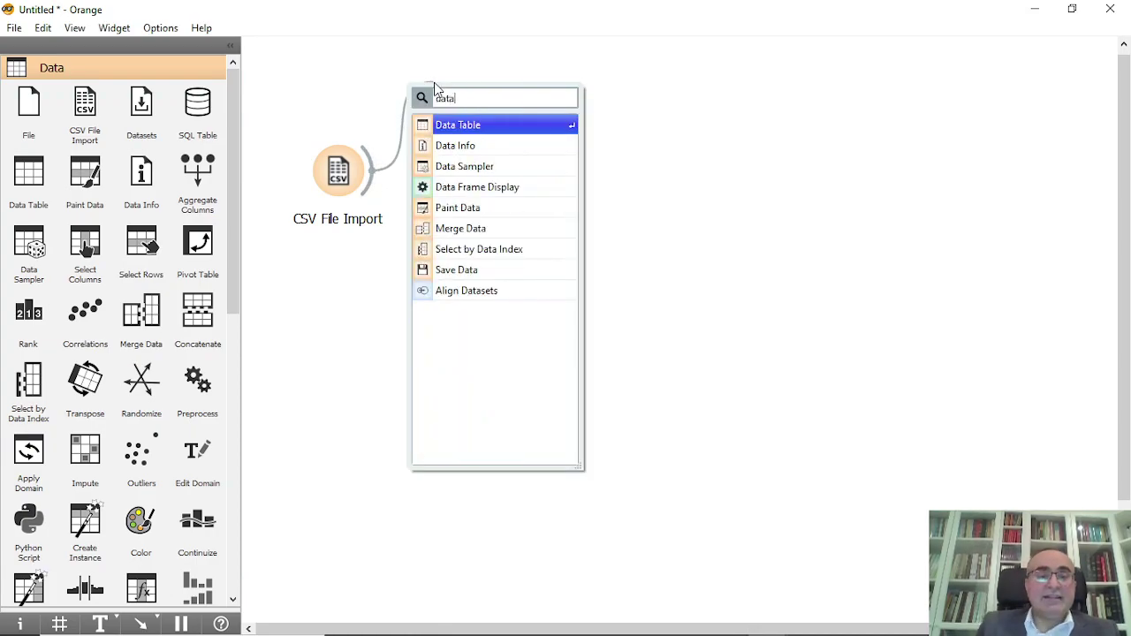
{"action": "left_click", "coordinate": [478, 127]}
{"action": "double_click", "coordinate": [475, 89]}
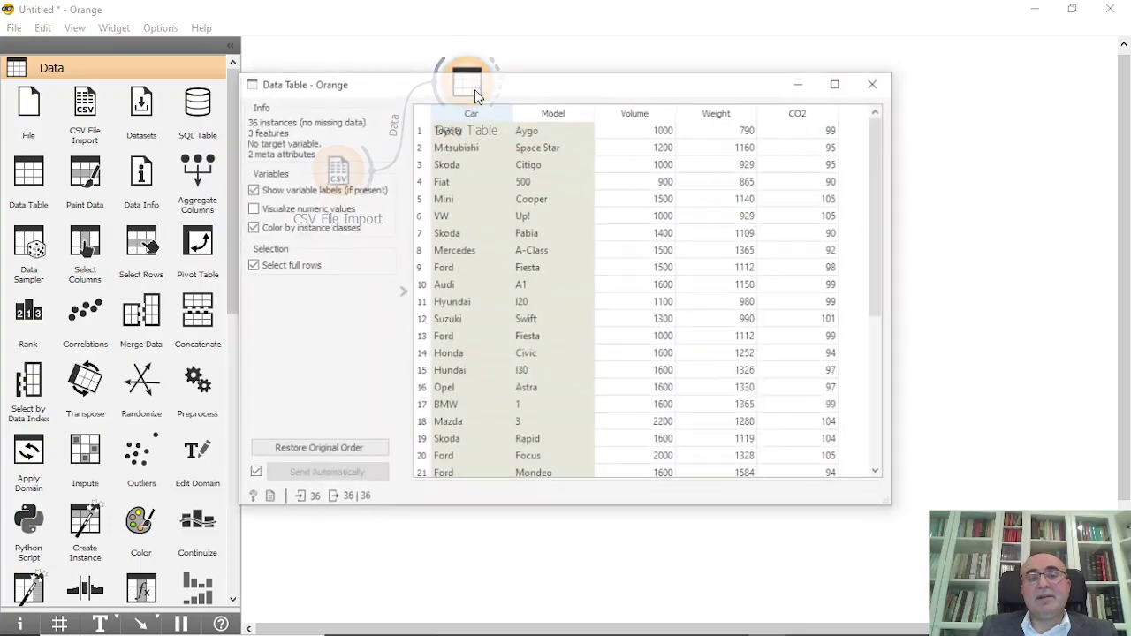
{"action": "left_click_drag", "start_coordinate": [880, 157], "coordinate": [876, 79]}
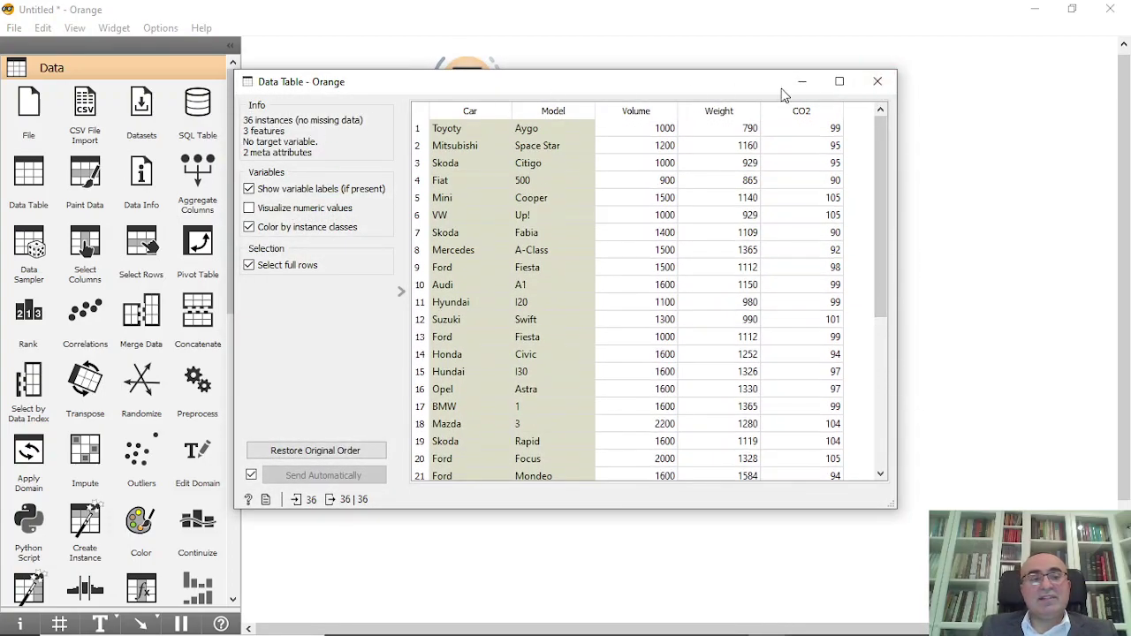
{"action": "left_click", "coordinate": [877, 81]}
Add a Select Columns widget connected to CSV File Import
{"action": "left_click_drag", "start_coordinate": [343, 174], "coordinate": [451, 188]}
{"action": "type", "text": "sel"}
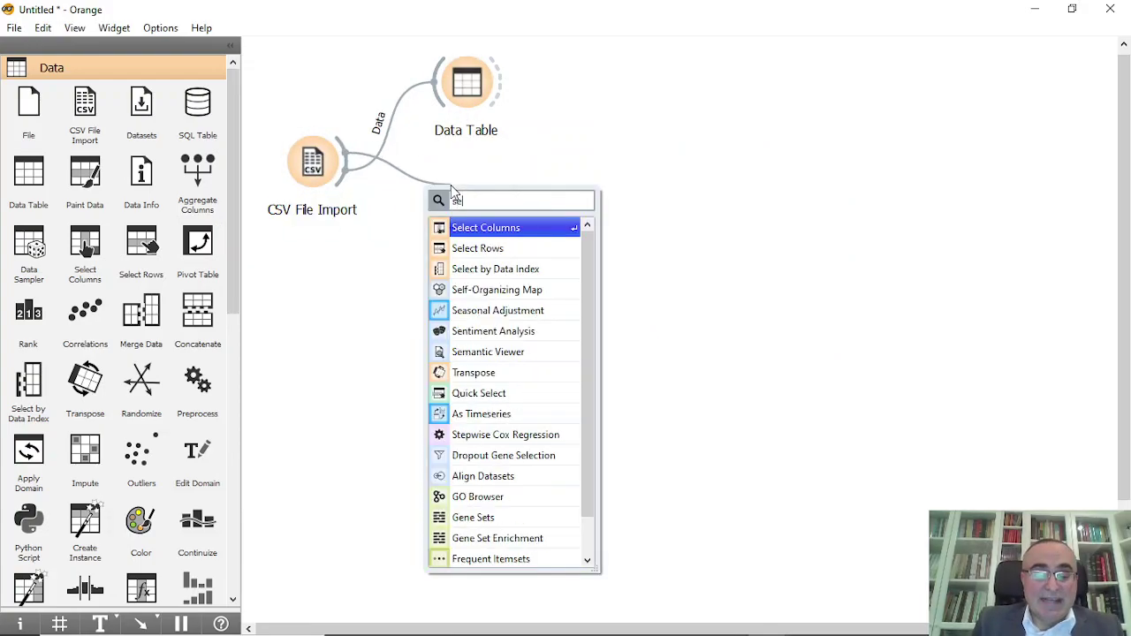
{"action": "left_click", "coordinate": [504, 231]}
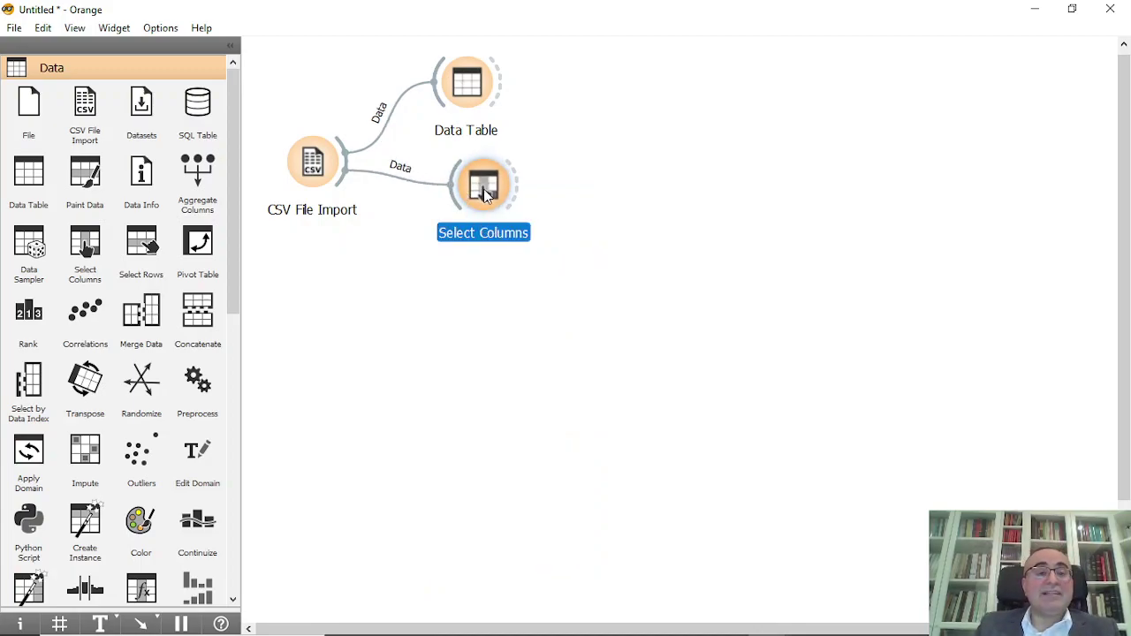
Review which columns Select Columns assigns as ignored, features and target, checking Car, Model, Volume and Weight
{"action": "double_click", "coordinate": [486, 190]}
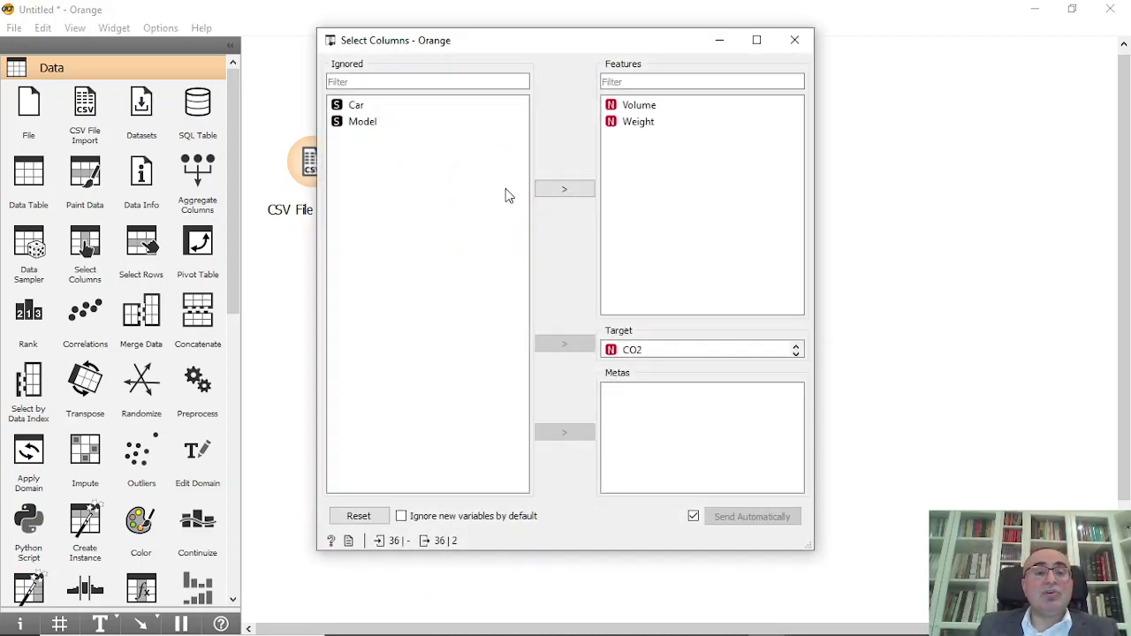
{"action": "left_click", "coordinate": [647, 124]}
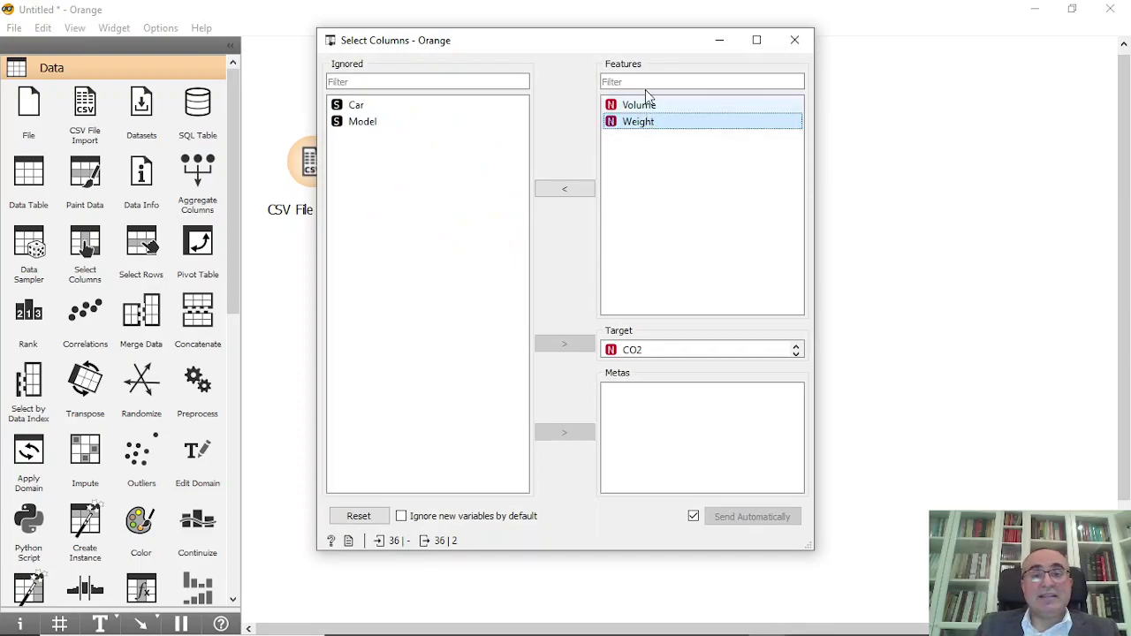
{"action": "left_click", "coordinate": [648, 107]}
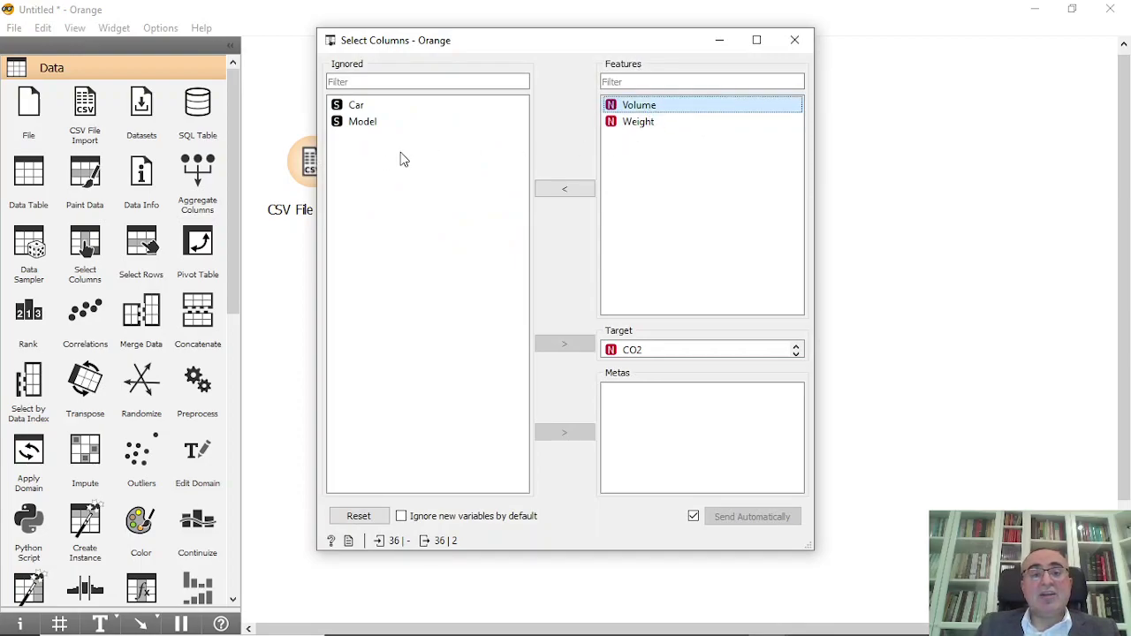
{"action": "left_click", "coordinate": [358, 105]}
{"action": "left_click", "coordinate": [368, 120]}
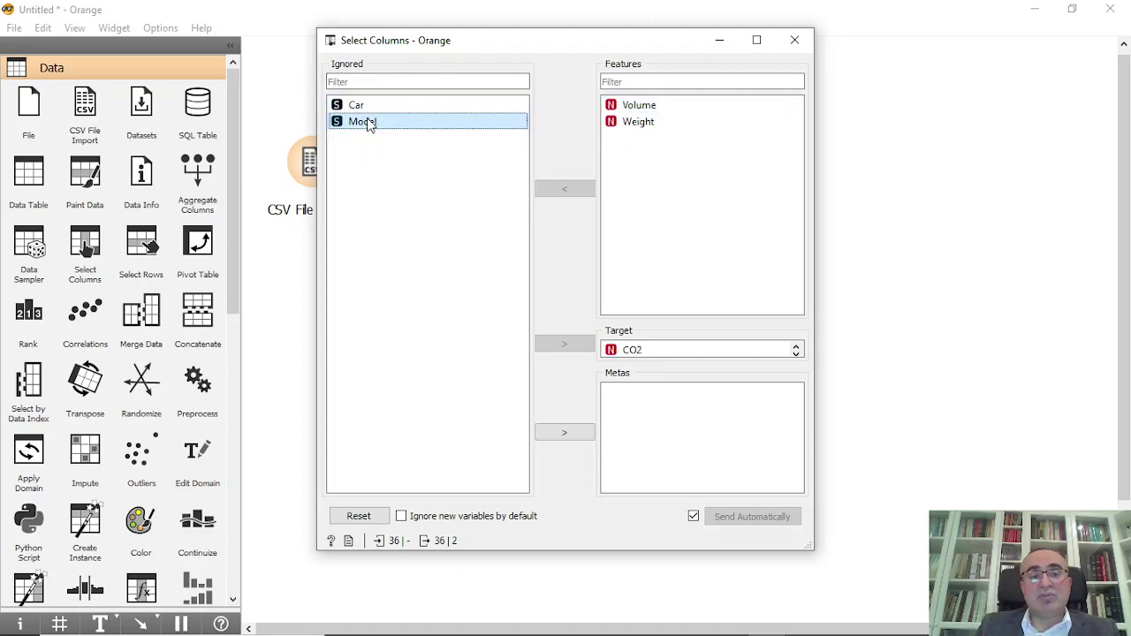
{"action": "left_click_drag", "start_coordinate": [394, 103], "coordinate": [657, 154]}
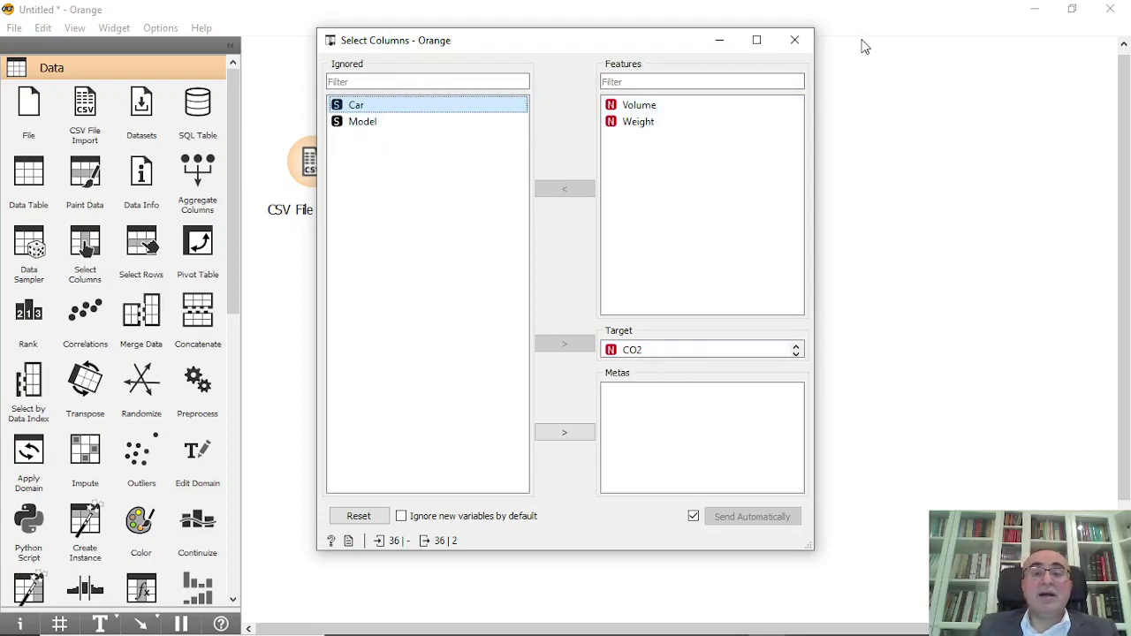
{"action": "left_click", "coordinate": [794, 39]}
Connect a Test and Score widget to the output of Select Columns and take a brief look at it
{"action": "left_click", "coordinate": [483, 188]}
{"action": "left_click_drag", "start_coordinate": [482, 186], "coordinate": [640, 184]}
{"action": "type", "text": "test"}
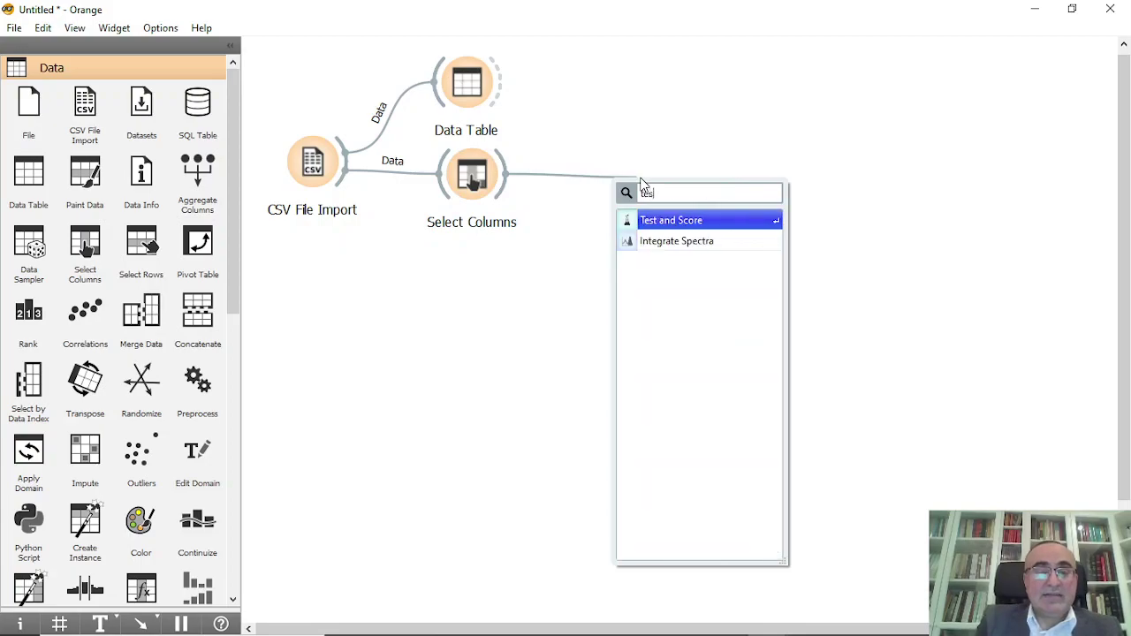
{"action": "left_click", "coordinate": [681, 222]}
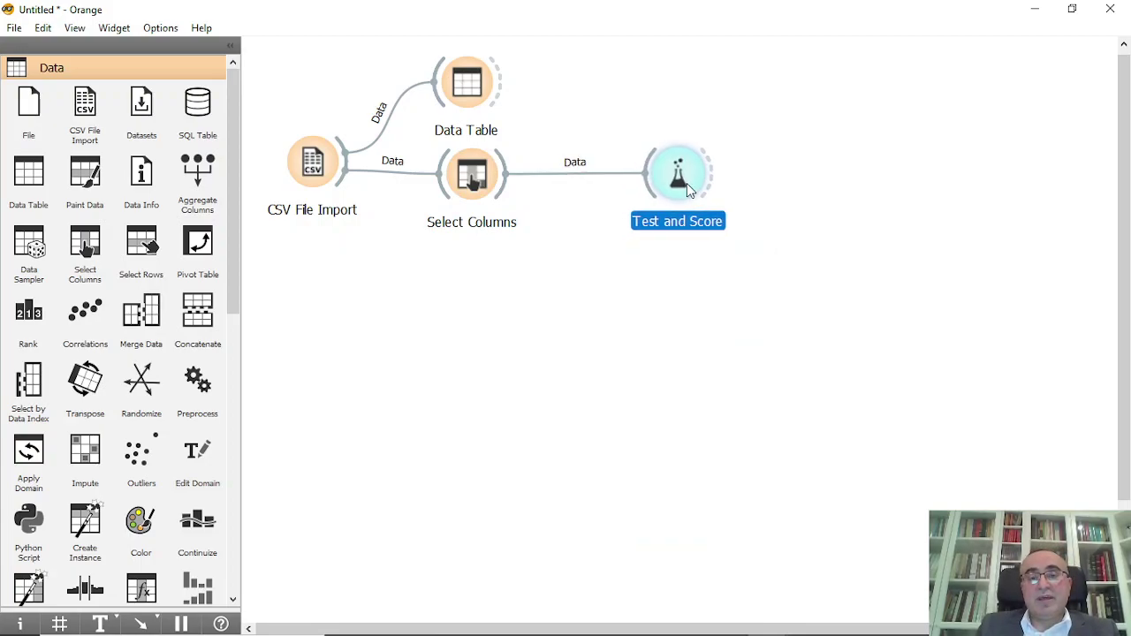
{"action": "double_click", "coordinate": [686, 191]}
{"action": "key", "text": "Escape"}
Recheck the feature and target assignments in the Select Columns widget
{"action": "double_click", "coordinate": [475, 191]}
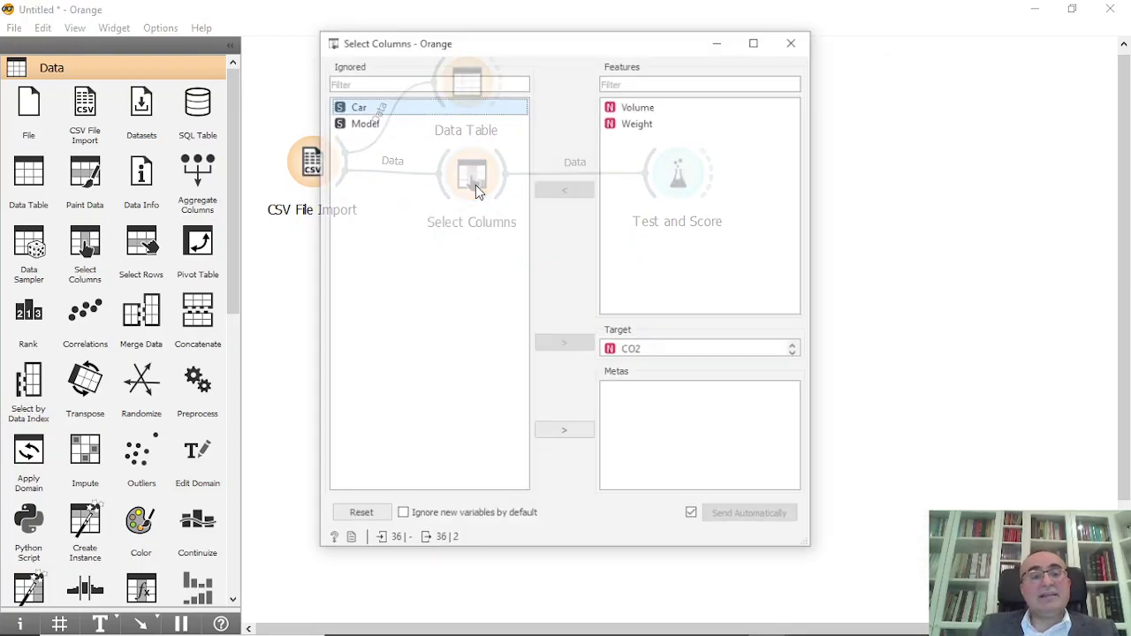
{"action": "left_click", "coordinate": [659, 123]}
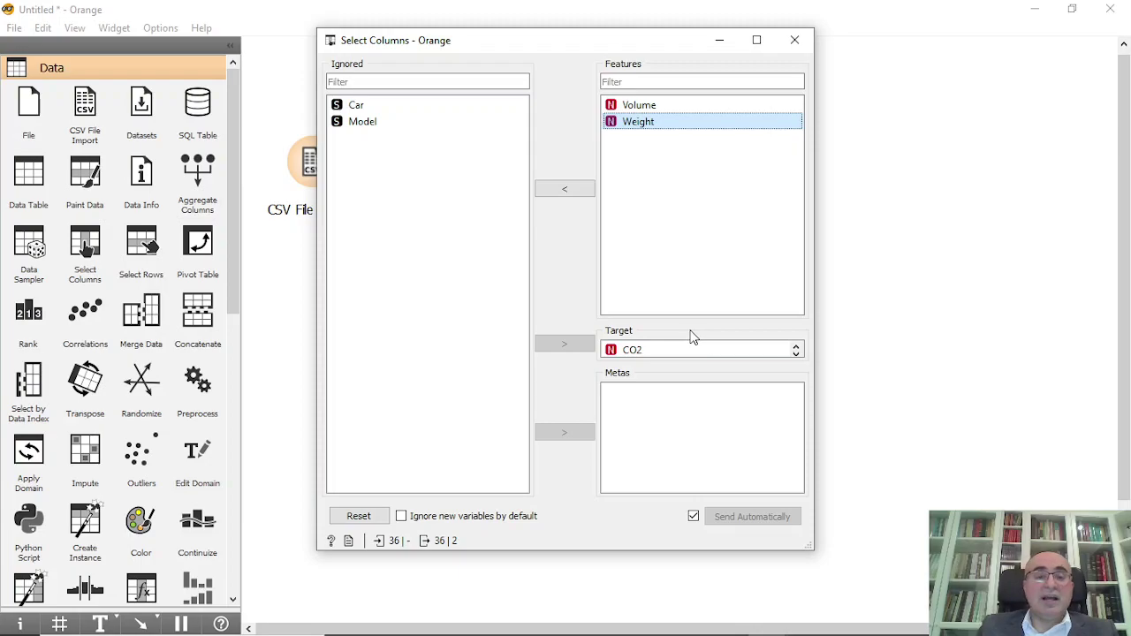
{"action": "key", "text": "Escape"}
Connect a second Data Table to Select Columns and view the filtered CO2, Volume and Weight data
{"action": "left_click_drag", "start_coordinate": [517, 177], "coordinate": [623, 71]}
{"action": "type", "text": "data"}
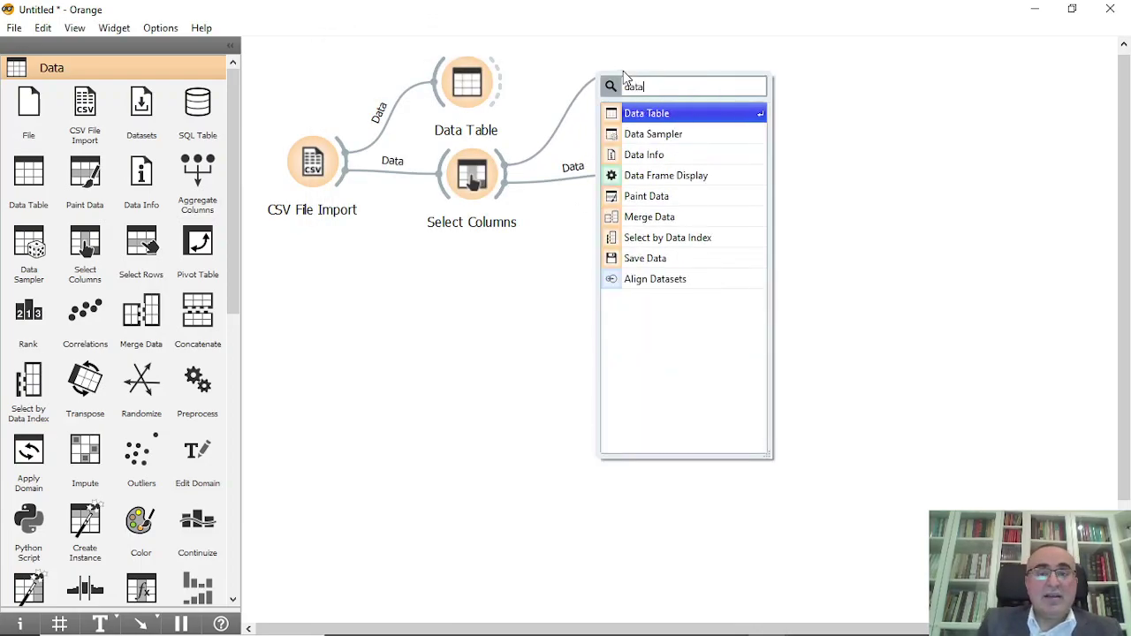
{"action": "left_click", "coordinate": [681, 111]}
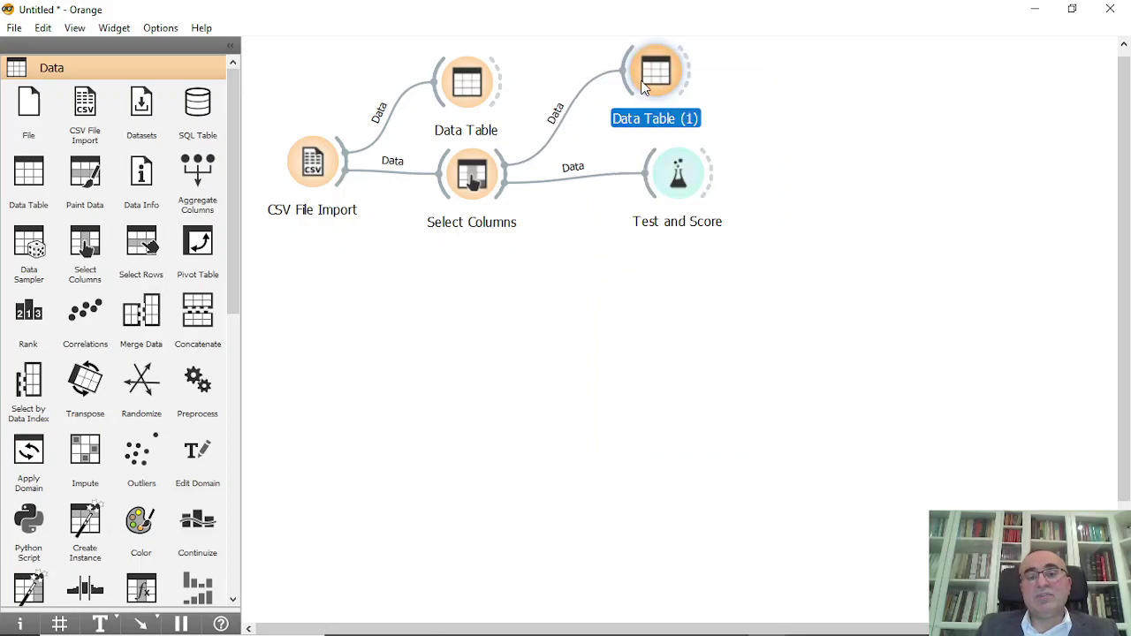
{"action": "double_click", "coordinate": [676, 114]}
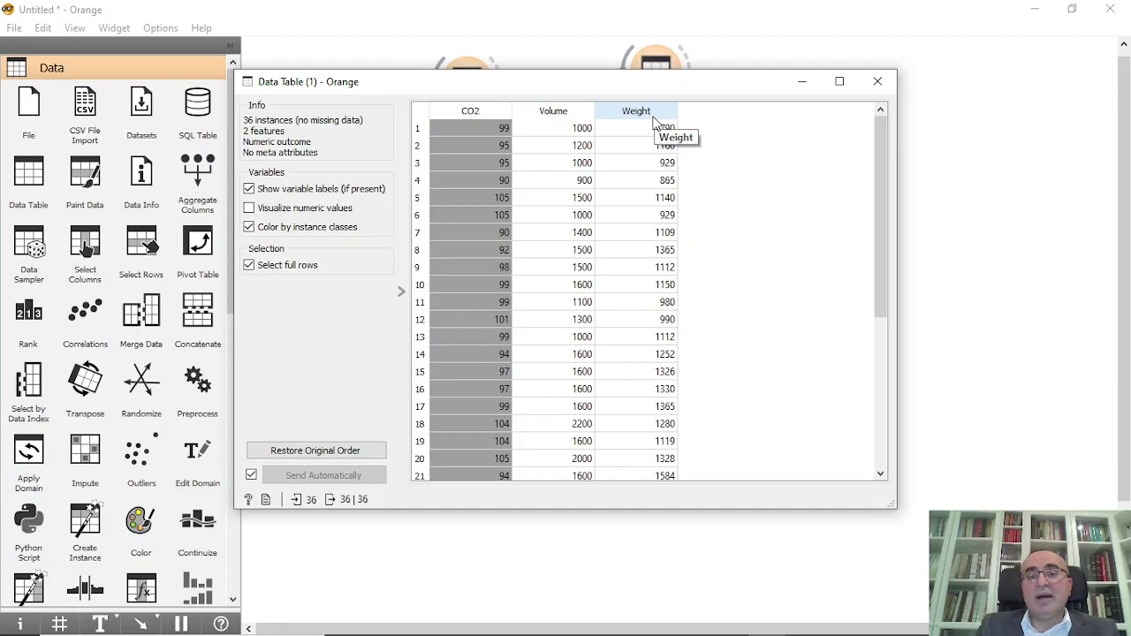
{"action": "left_click", "coordinate": [877, 80]}
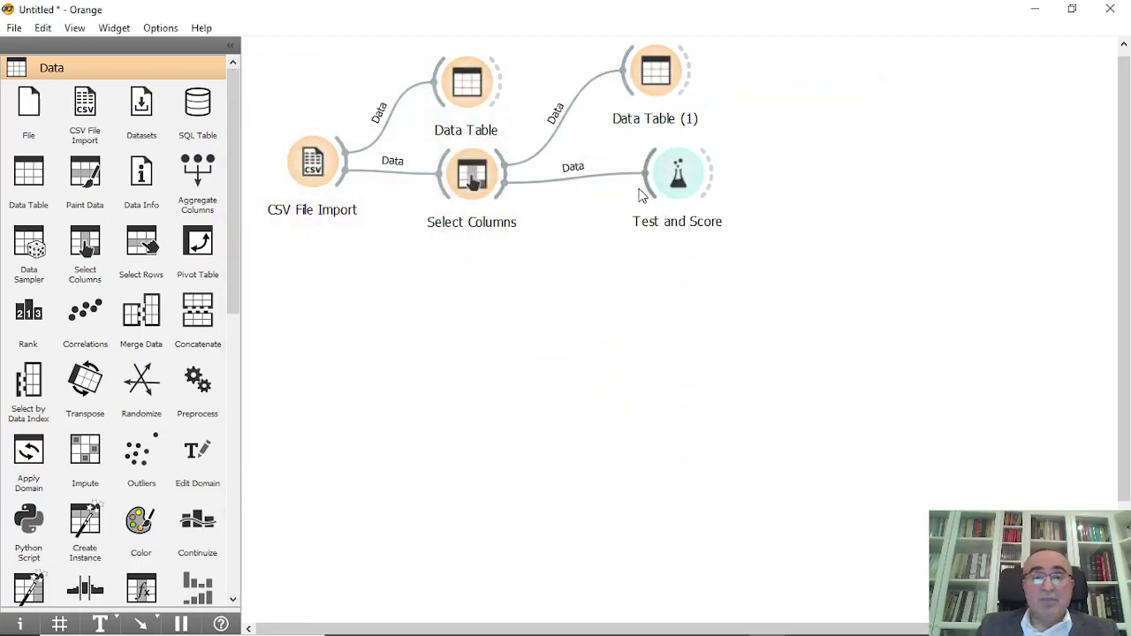
Add a Linear Regression learner to Test and Score and feed it data from CSV File Import
{"action": "left_click_drag", "start_coordinate": [646, 186], "coordinate": [491, 280]}
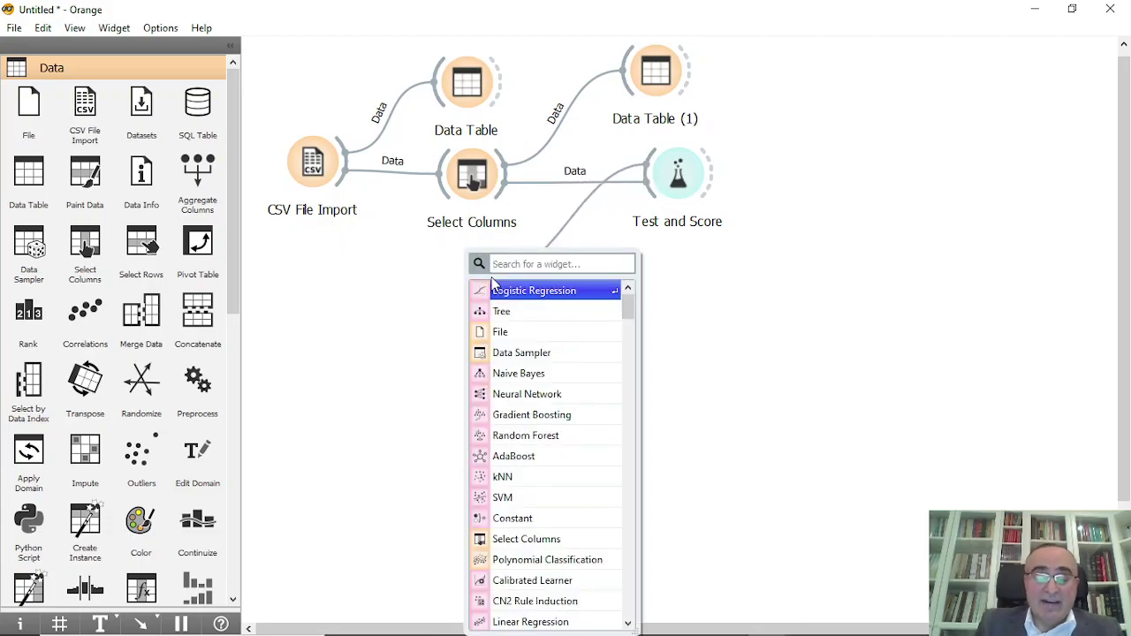
{"action": "type", "text": "l"}
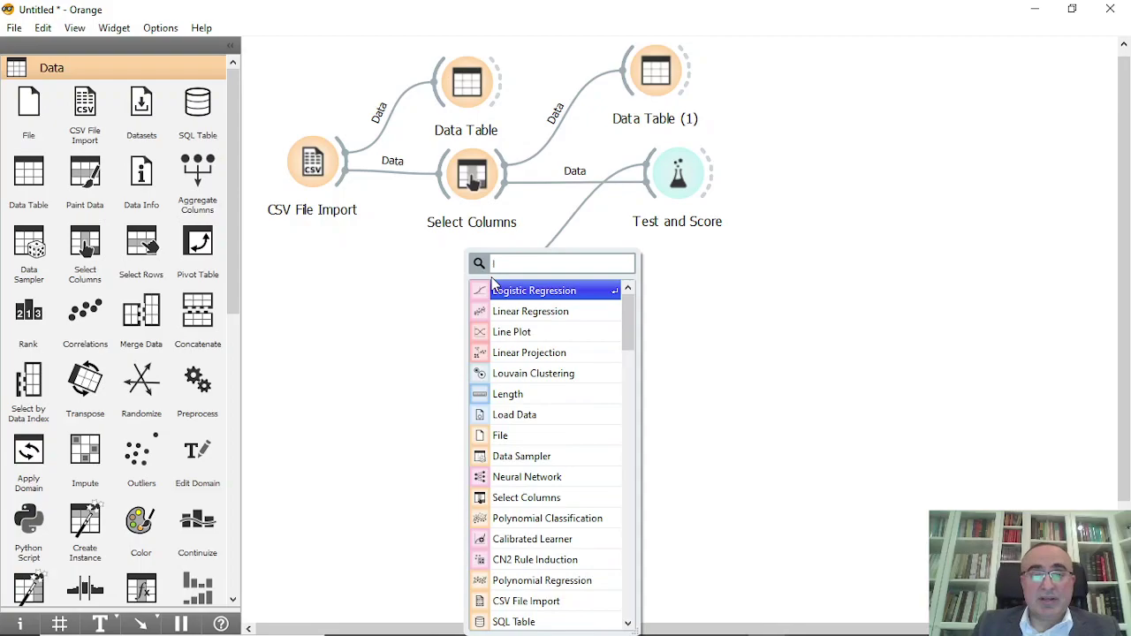
{"action": "left_click", "coordinate": [555, 312]}
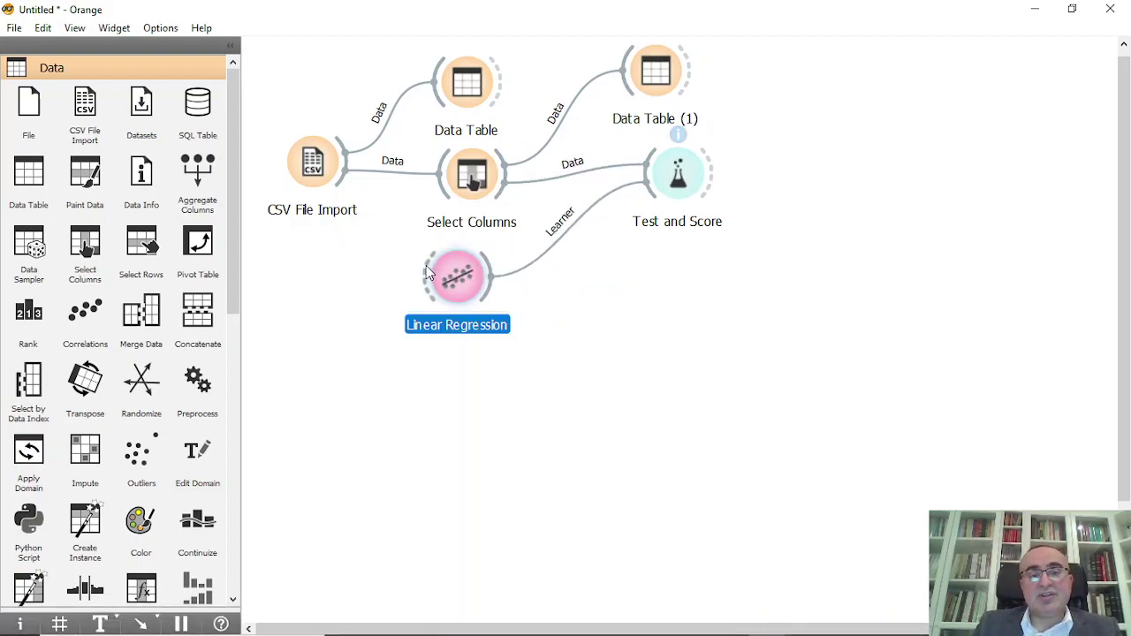
{"action": "left_click_drag", "start_coordinate": [423, 272], "coordinate": [351, 190]}
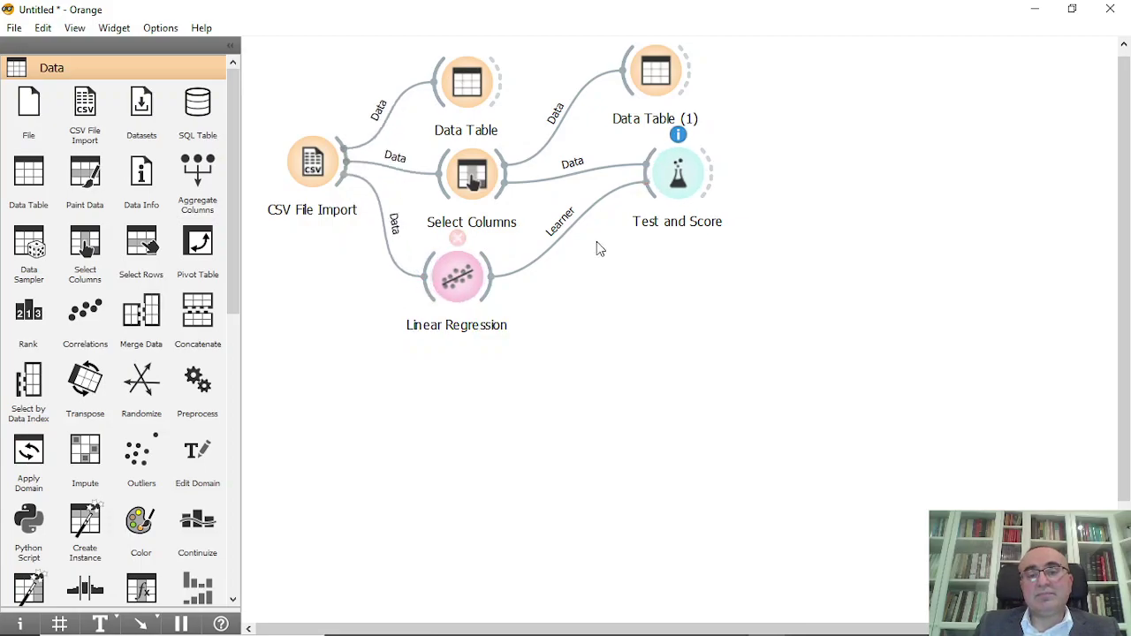
Shift CSV File Import slightly away from the other widgets and examine the Linear Regression evaluation in Test and Score
{"action": "double_click", "coordinate": [686, 180]}
{"action": "key", "text": "ctrl+w"}
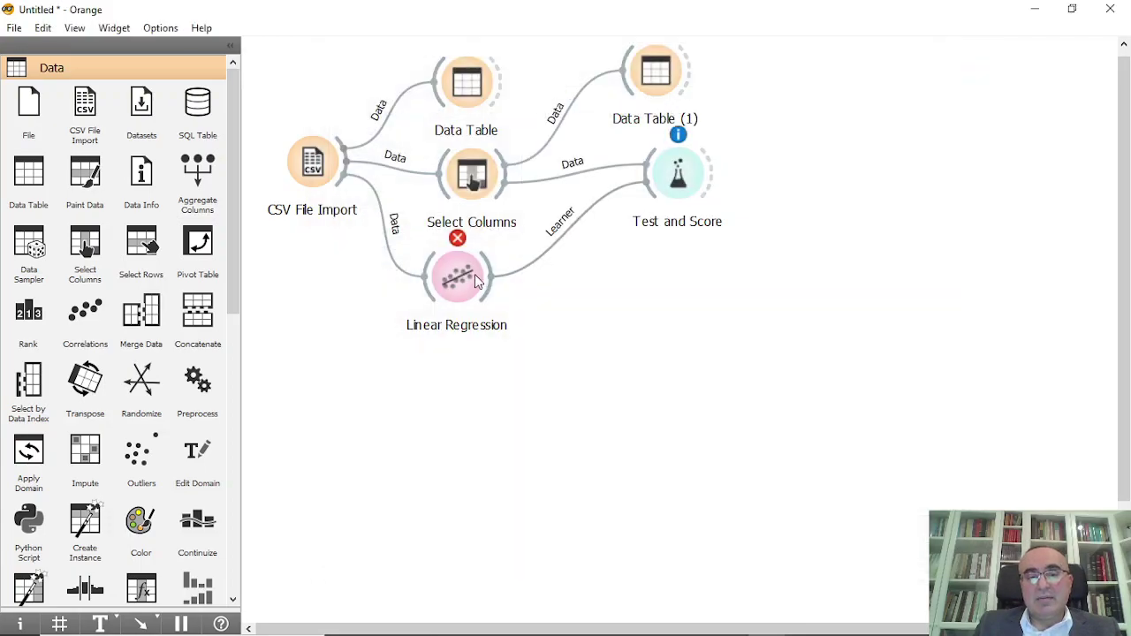
{"action": "left_click_drag", "start_coordinate": [311, 168], "coordinate": [291, 177]}
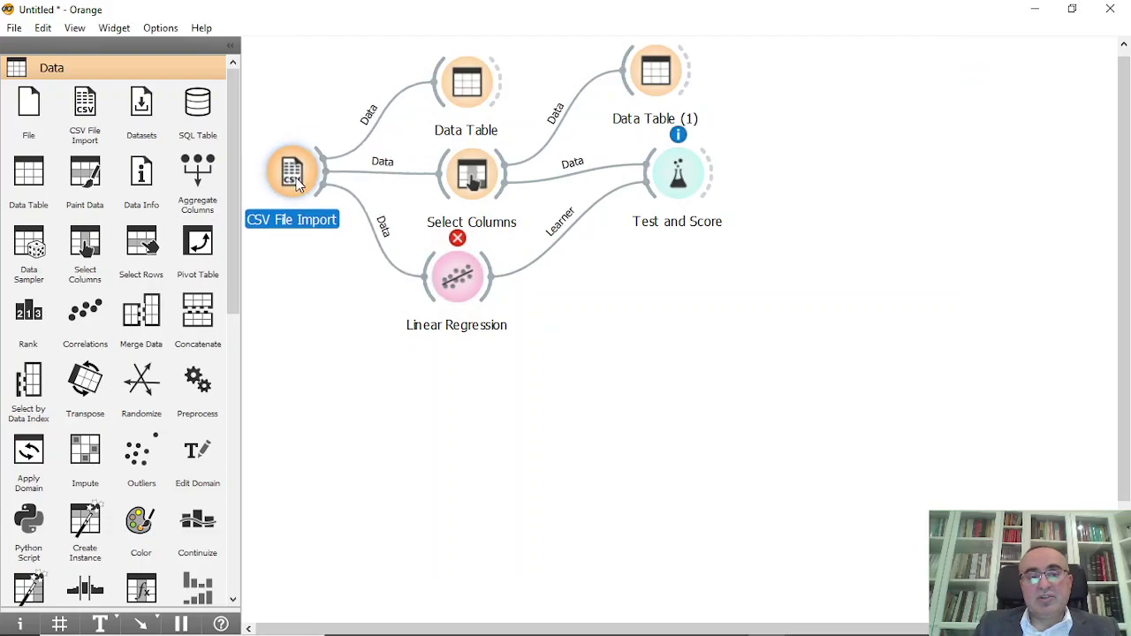
{"action": "left_click", "coordinate": [689, 181]}
{"action": "double_click", "coordinate": [689, 181]}
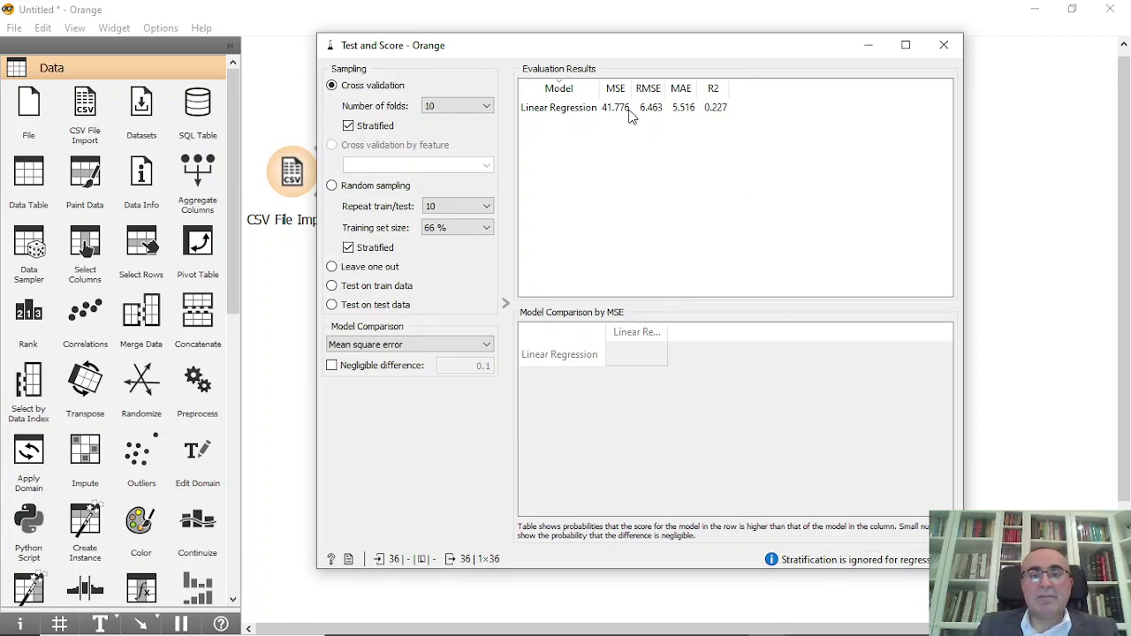
Leave the evaluation results and inspect the Linear Regression widget's parameters and error status
{"action": "left_click", "coordinate": [961, 42]}
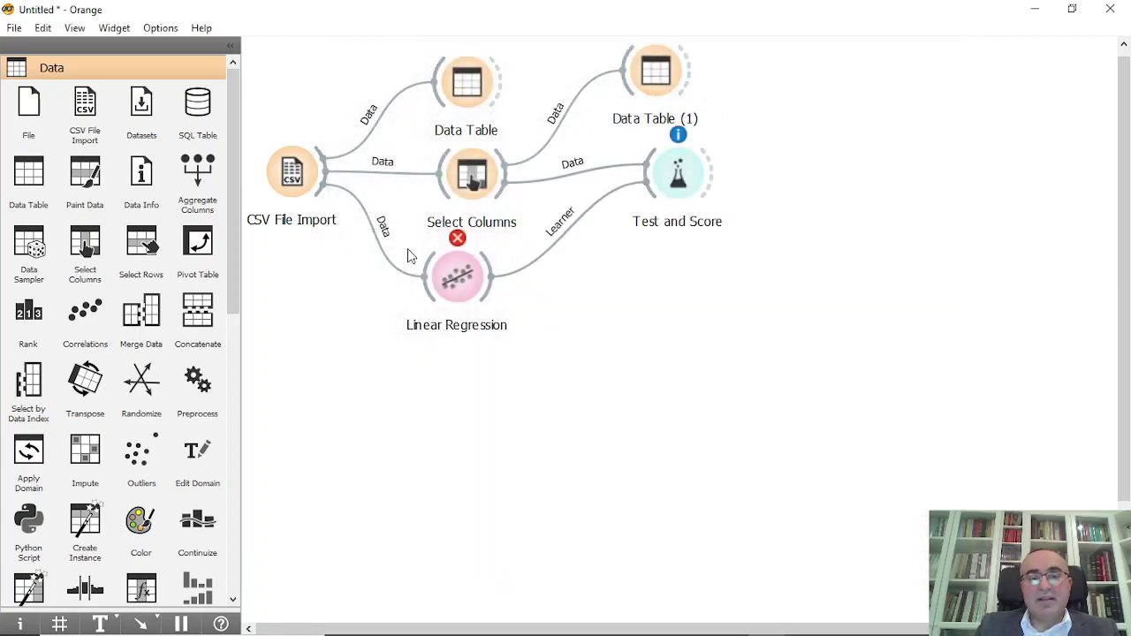
{"action": "double_click", "coordinate": [463, 275]}
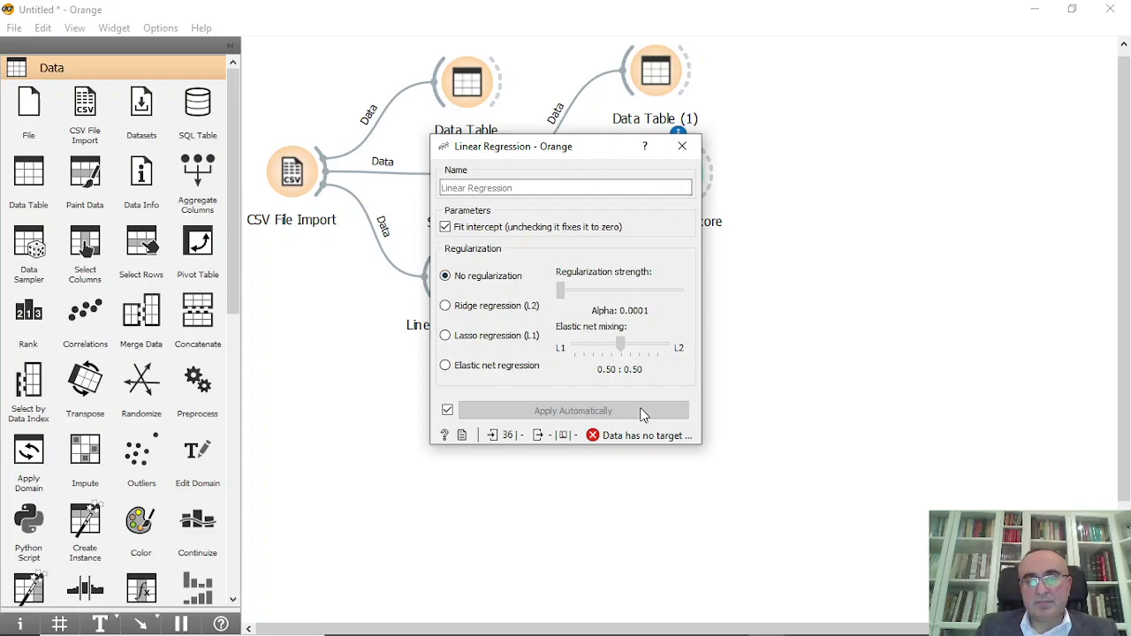
{"action": "key", "text": "Escape"}
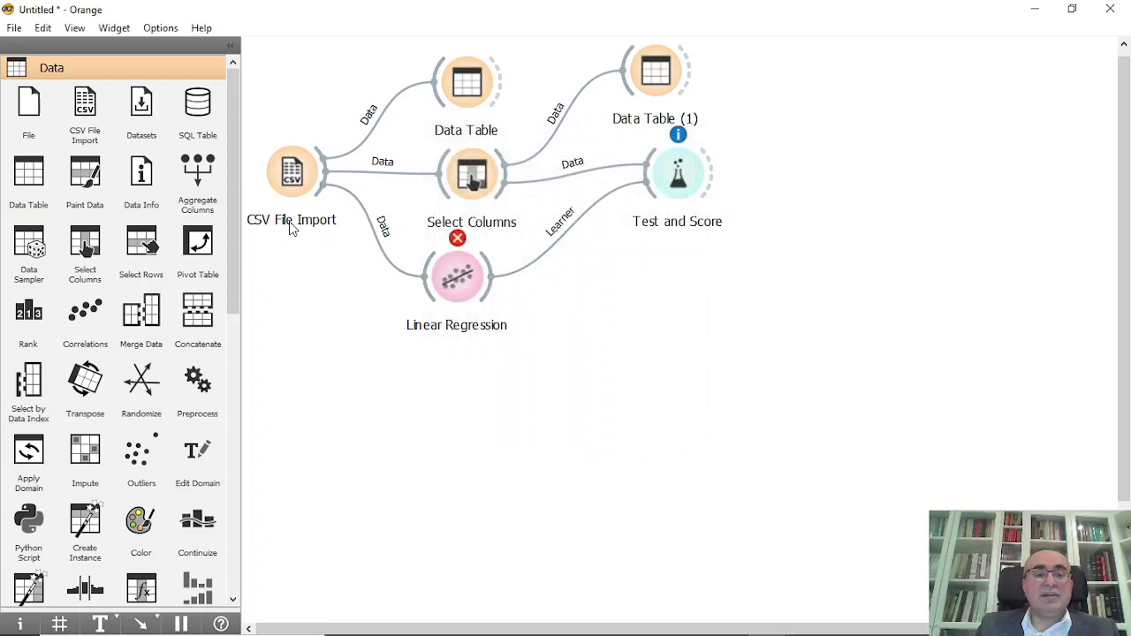
Replace Linear Regression's data link from CSV File Import with one from Select Columns, and space Linear Regression and Test and Score farther from Select Columns
{"action": "left_click", "coordinate": [380, 229]}
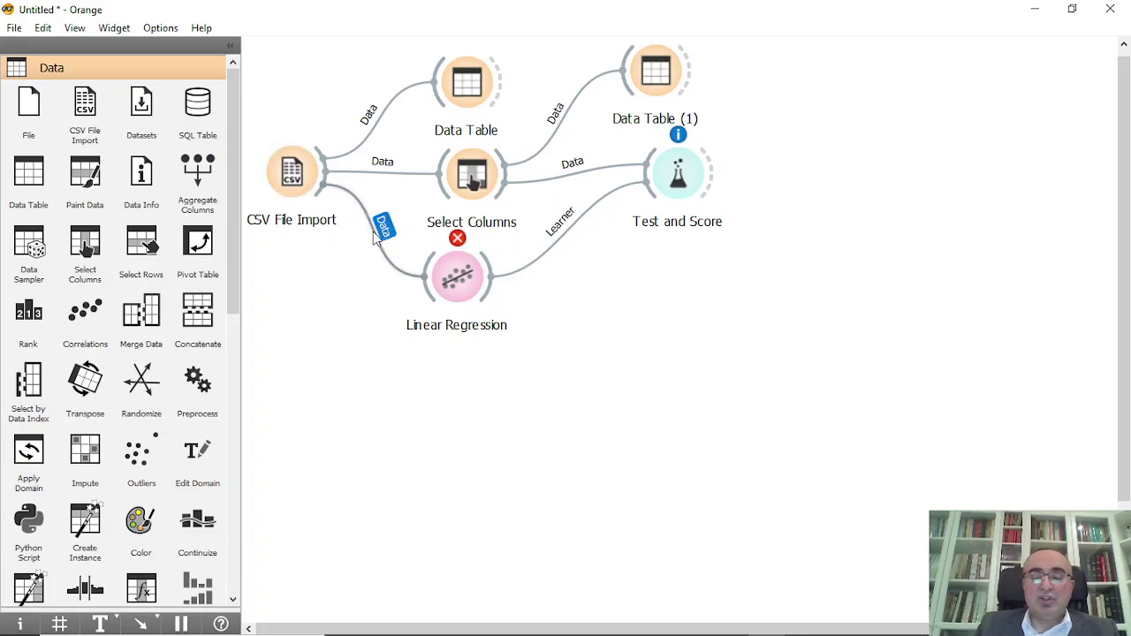
{"action": "key", "text": "Delete"}
{"action": "left_click_drag", "start_coordinate": [469, 283], "coordinate": [504, 175]}
{"action": "left_click", "coordinate": [590, 294]}
{"action": "left_click_drag", "start_coordinate": [689, 181], "coordinate": [818, 191]}
{"action": "left_click_drag", "start_coordinate": [630, 277], "coordinate": [656, 236]}
Examine the Linear Regression error scores and R2 in Test and Score
{"action": "double_click", "coordinate": [809, 191]}
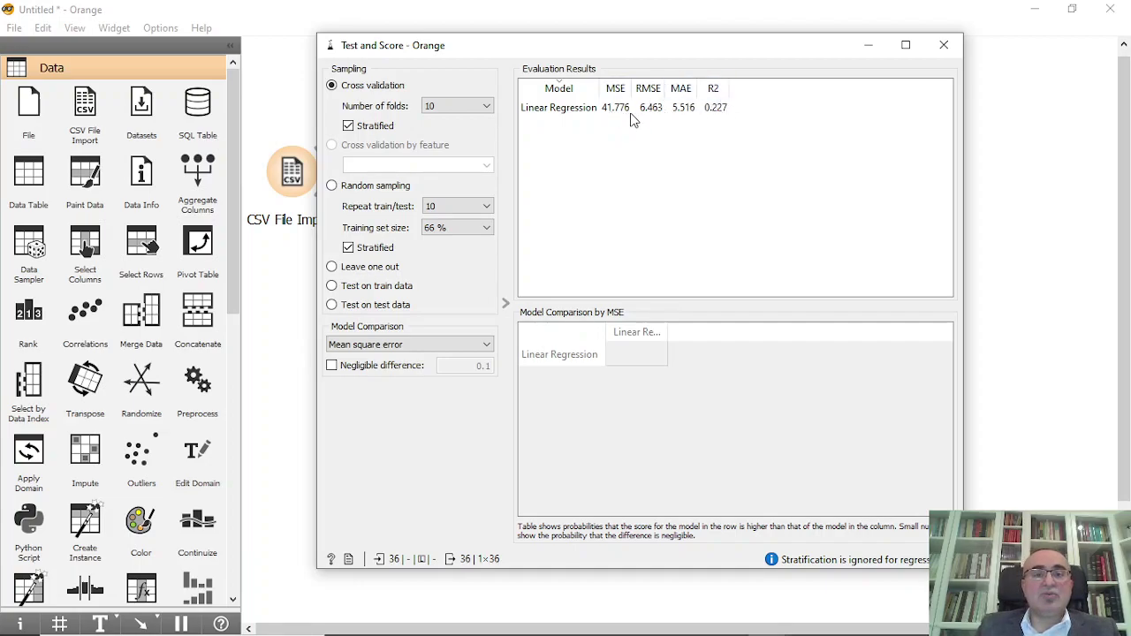
{"action": "left_click", "coordinate": [709, 106]}
{"action": "left_click", "coordinate": [946, 45]}
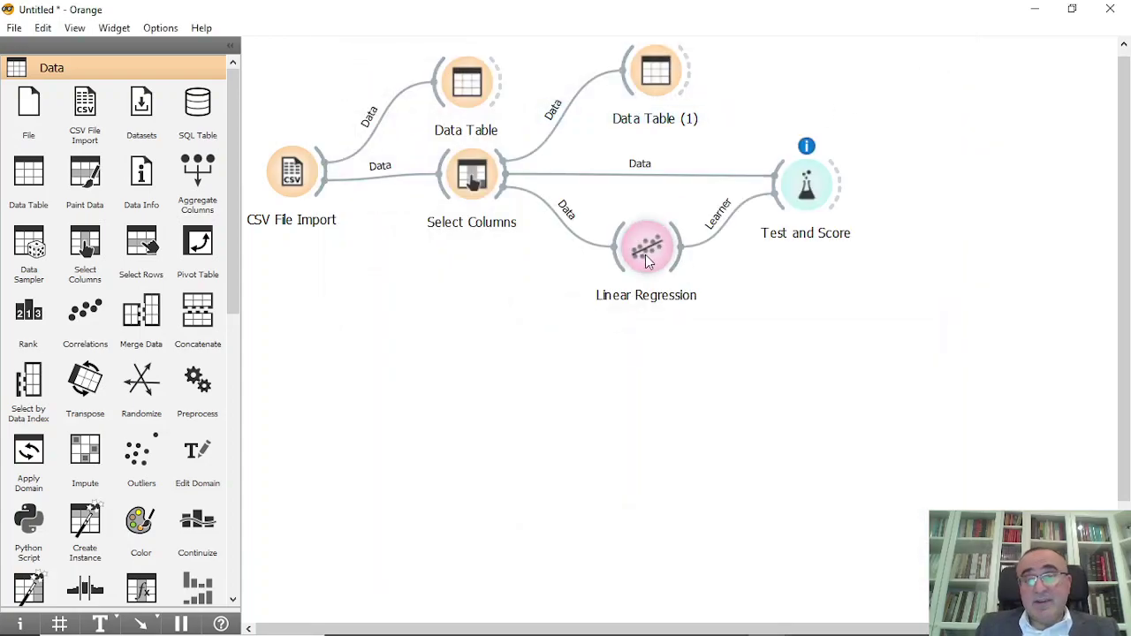
{"action": "double_click", "coordinate": [829, 205]}
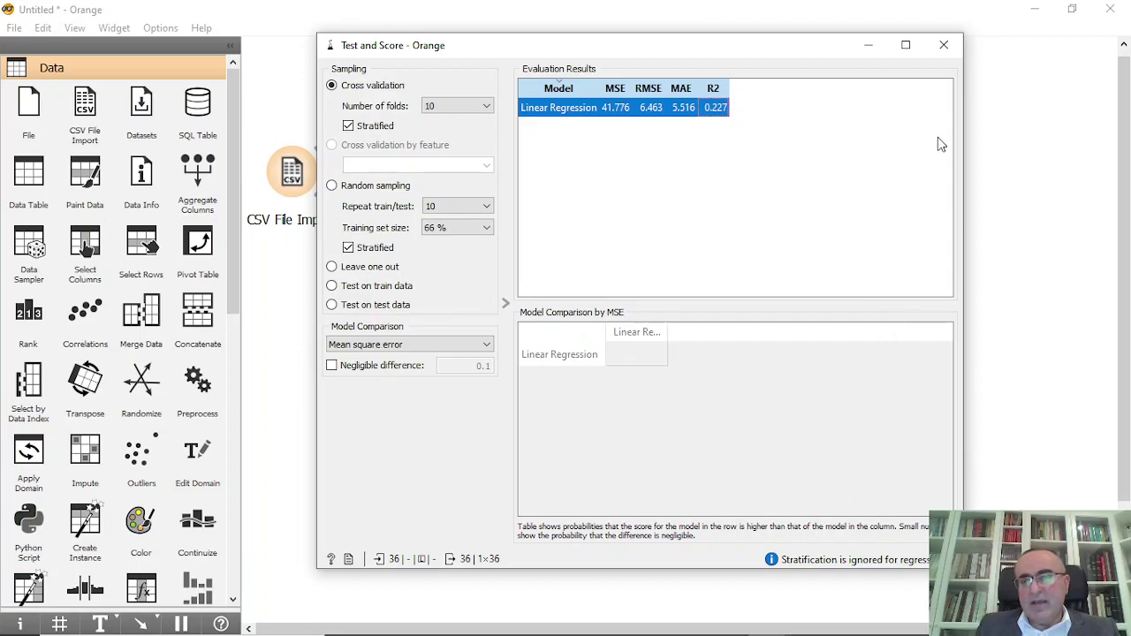
{"action": "left_click", "coordinate": [944, 44]}
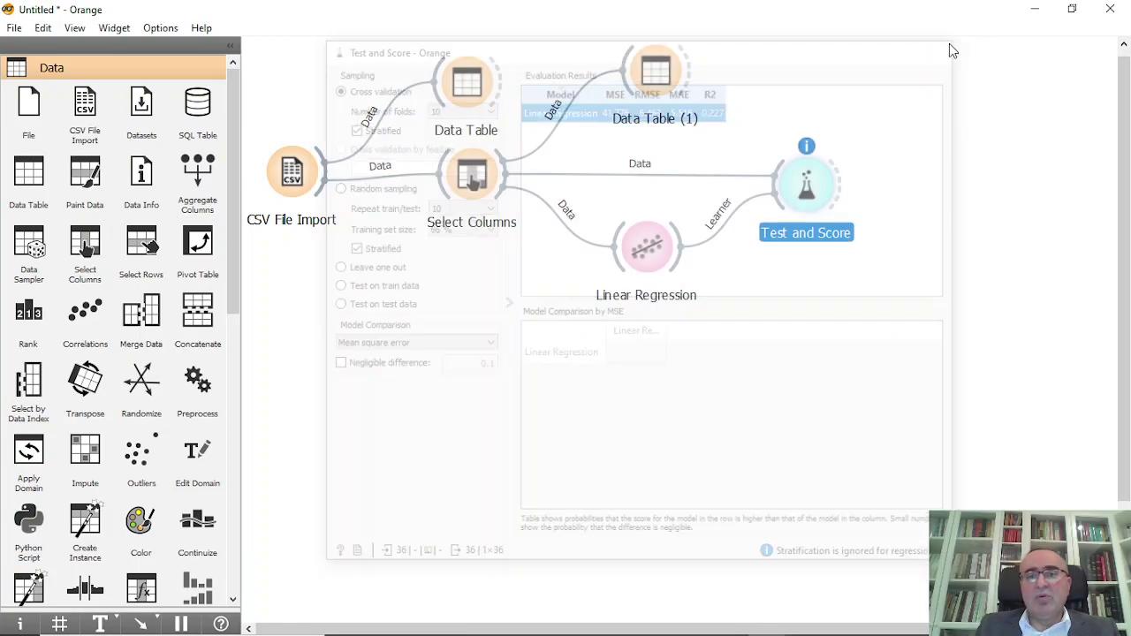
{"action": "left_click", "coordinate": [500, 200]}
{"action": "right_click", "coordinate": [508, 209]}
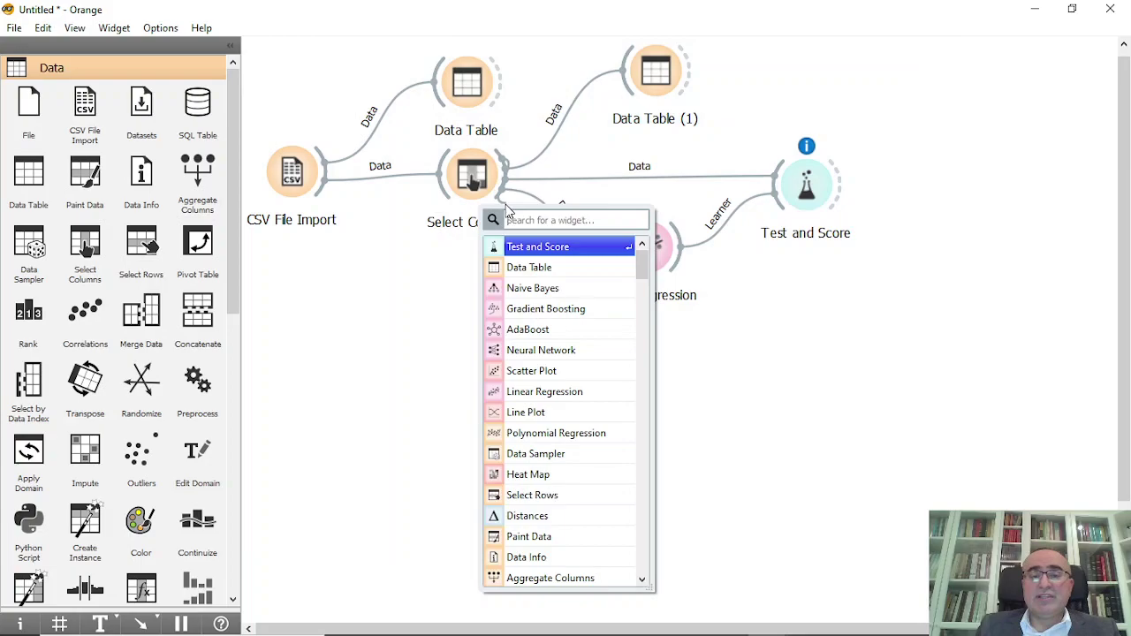
{"action": "key", "text": "Escape"}
Move the Linear Regression widget slightly up on the canvas and recheck its scores in Test and Score
{"action": "left_click", "coordinate": [651, 251]}
{"action": "left_click_drag", "start_coordinate": [650, 251], "coordinate": [650, 225]}
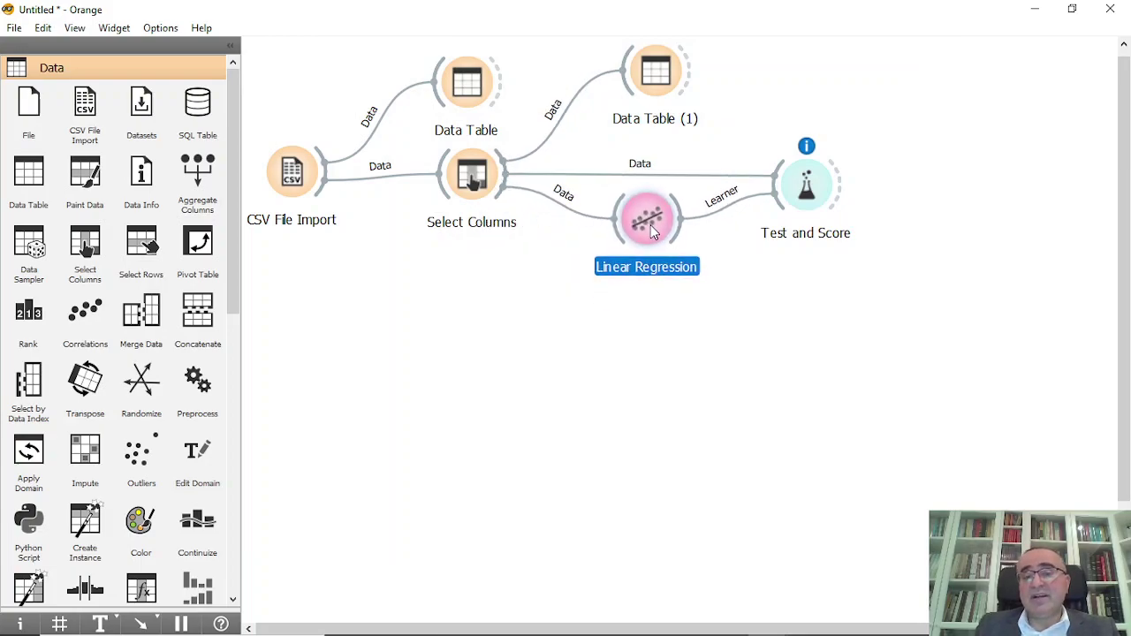
{"action": "double_click", "coordinate": [806, 186]}
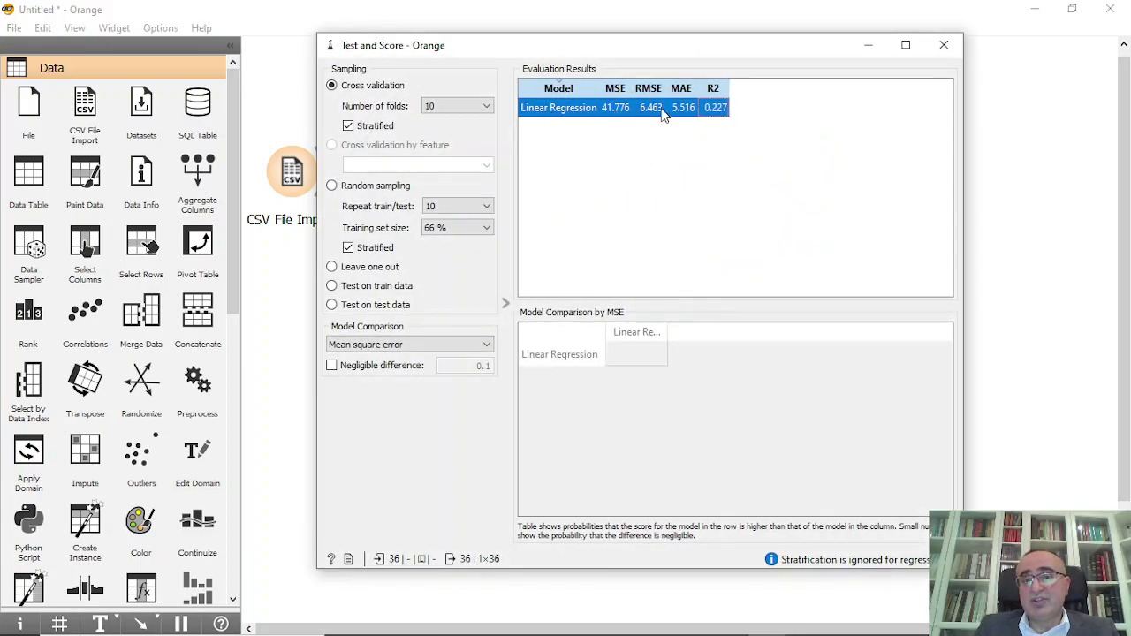
{"action": "key", "text": "Escape"}
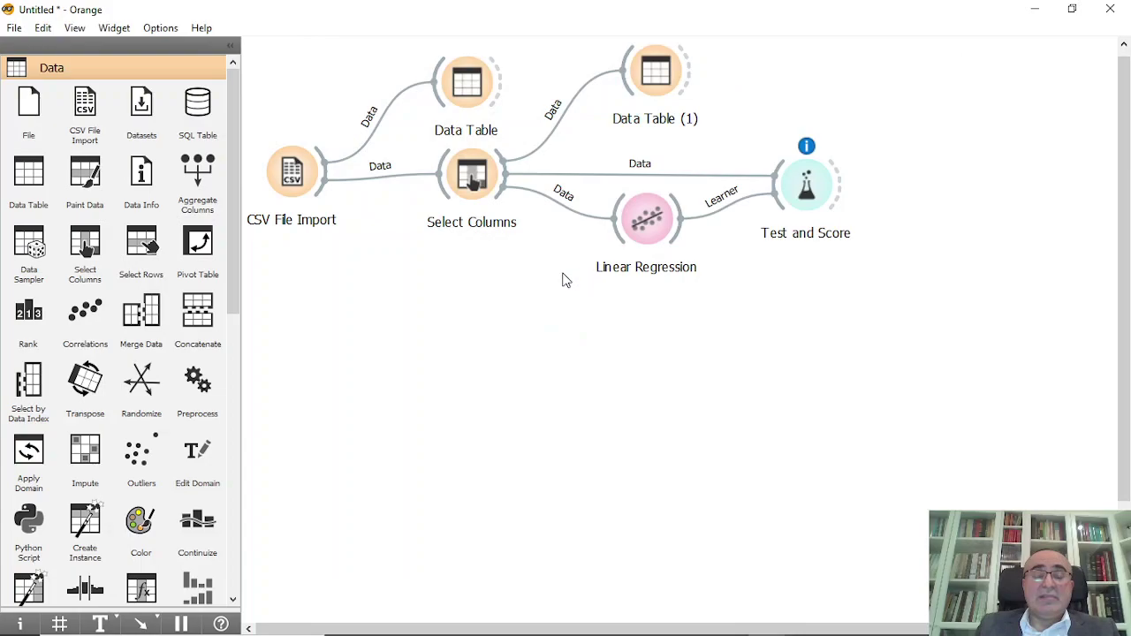
Add an SVM learner fed by Select Columns, place it below Linear Regression and connect it to Test and Score
{"action": "left_click_drag", "start_coordinate": [499, 201], "coordinate": [640, 336]}
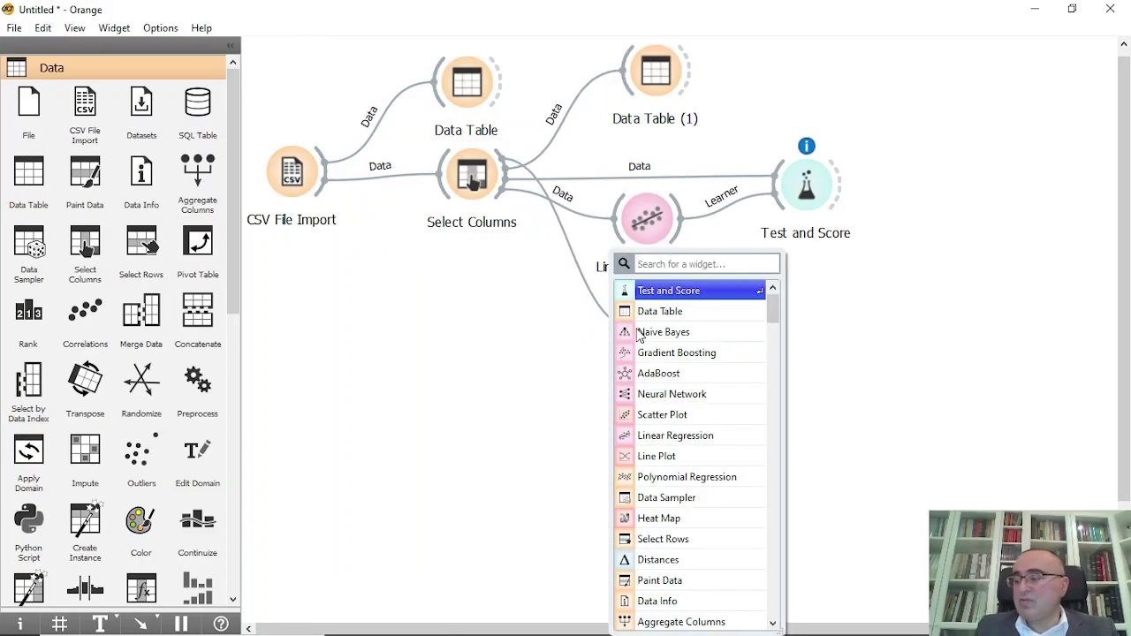
{"action": "type", "text": "sv"}
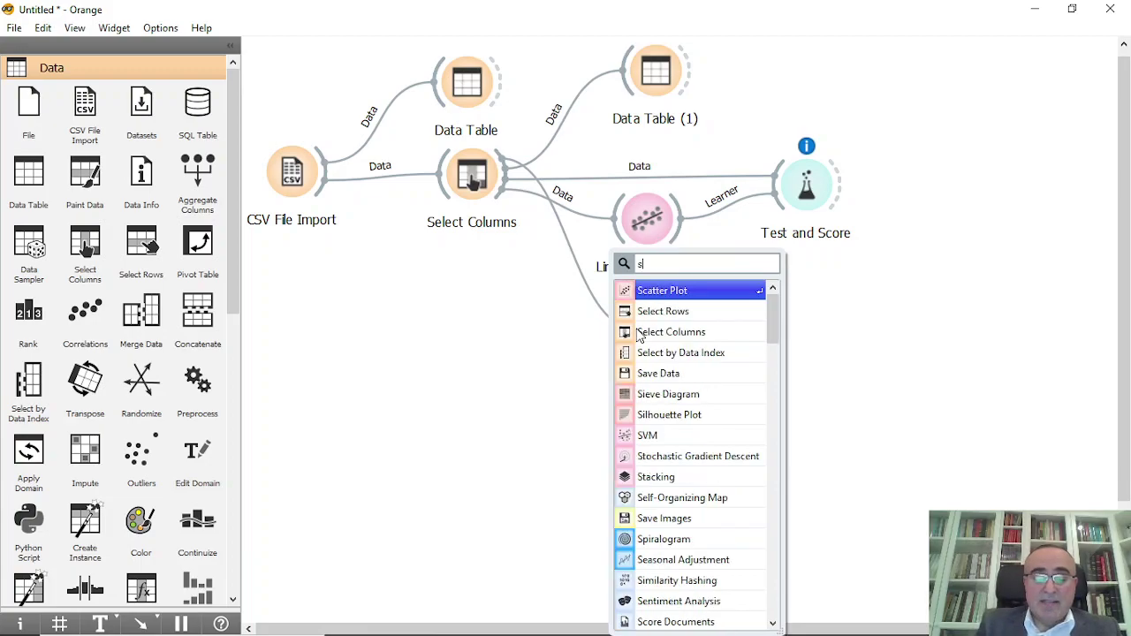
{"action": "left_click", "coordinate": [685, 295]}
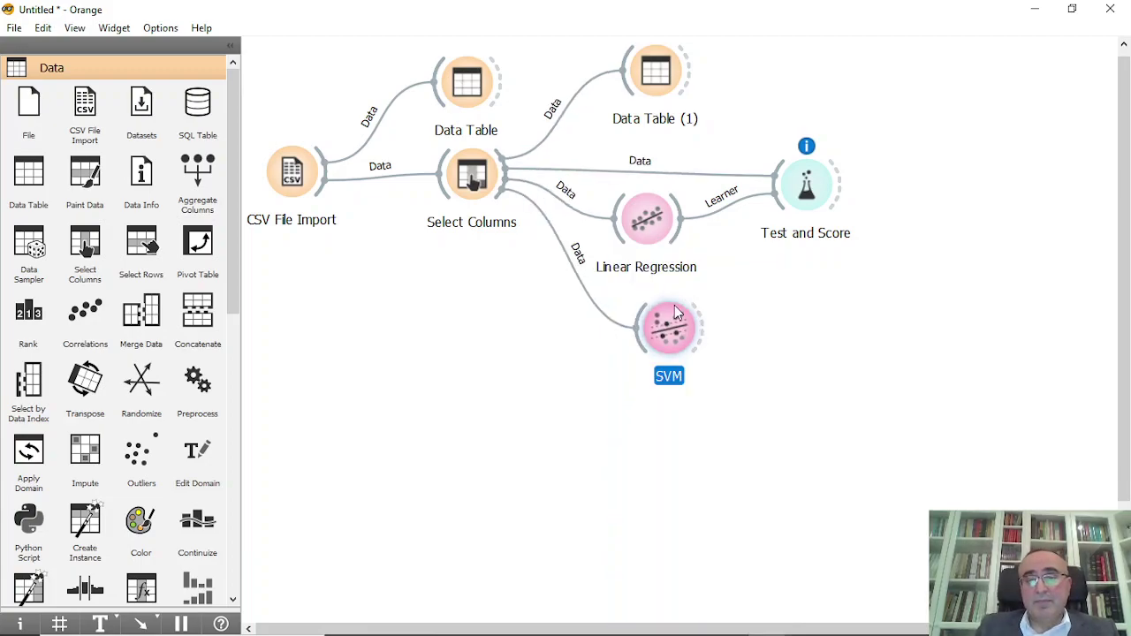
{"action": "left_click_drag", "start_coordinate": [682, 311], "coordinate": [796, 187]}
Compare the SVM and Linear Regression evaluation scores in Test and Score
{"action": "double_click", "coordinate": [806, 181]}
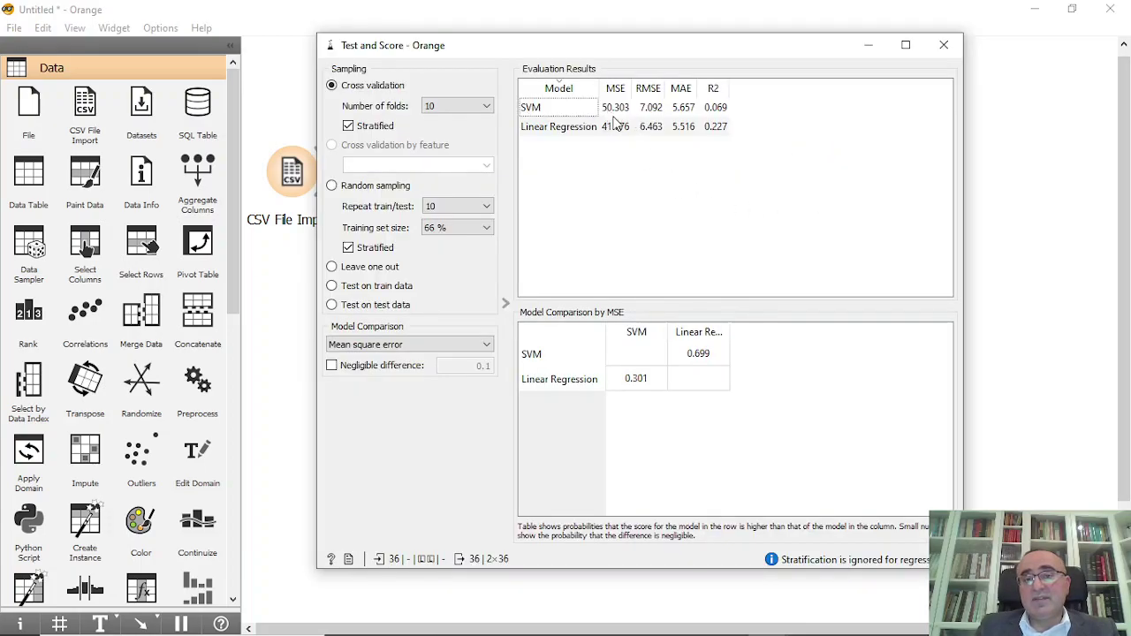
{"action": "left_click", "coordinate": [616, 134]}
{"action": "key", "text": "ctrl+w"}
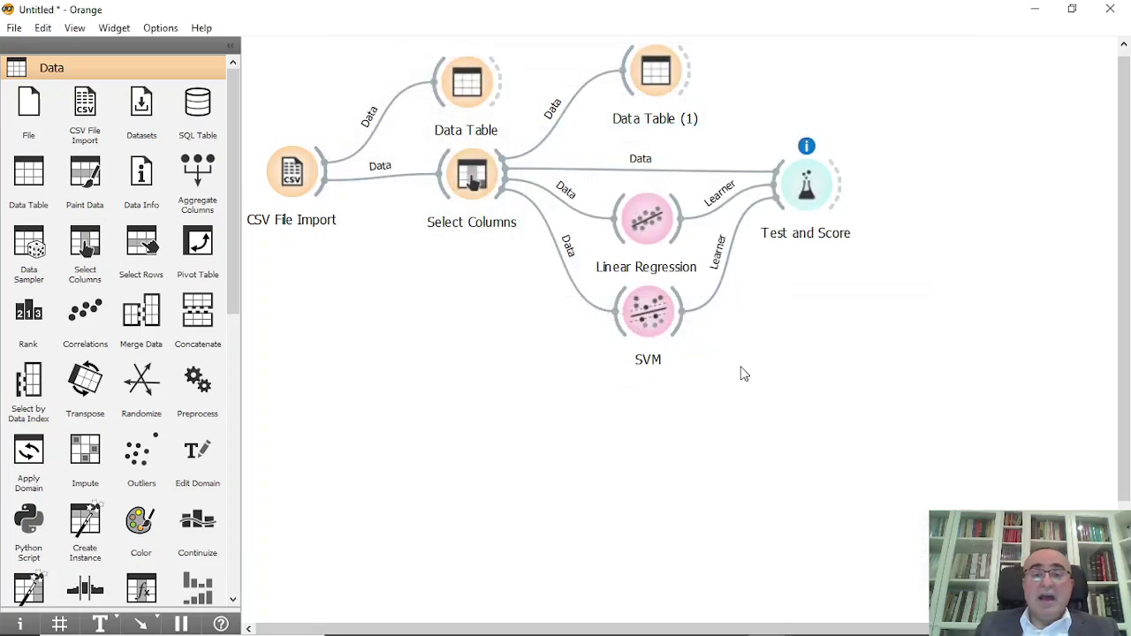
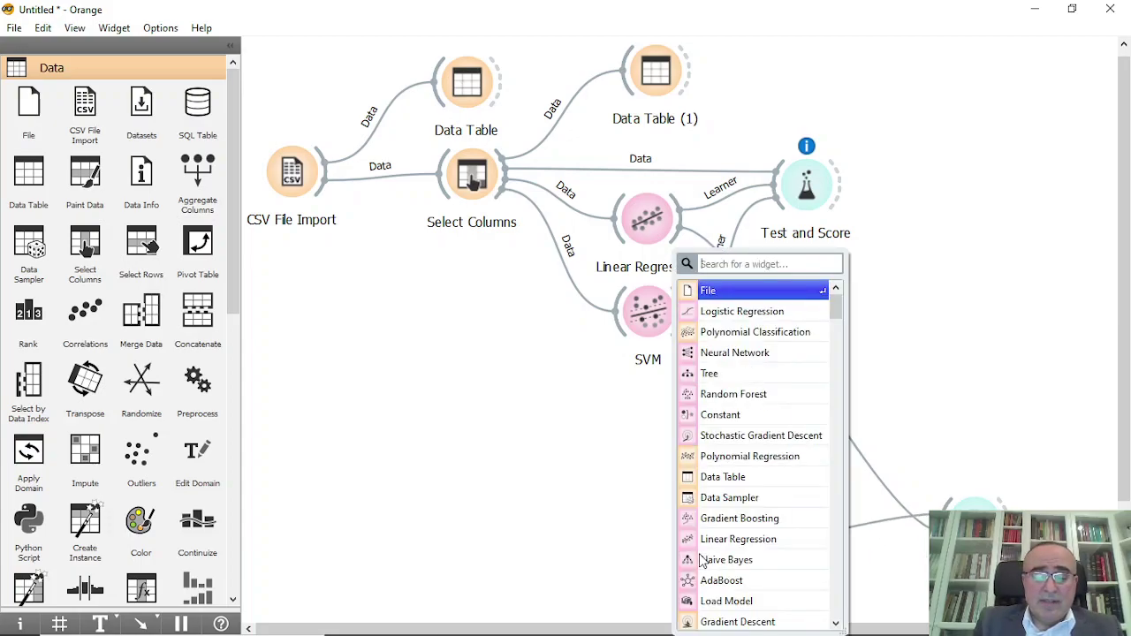
Add a second CSV File Import widget as the data source for the Predictions widget
{"action": "type", "text": "c"}
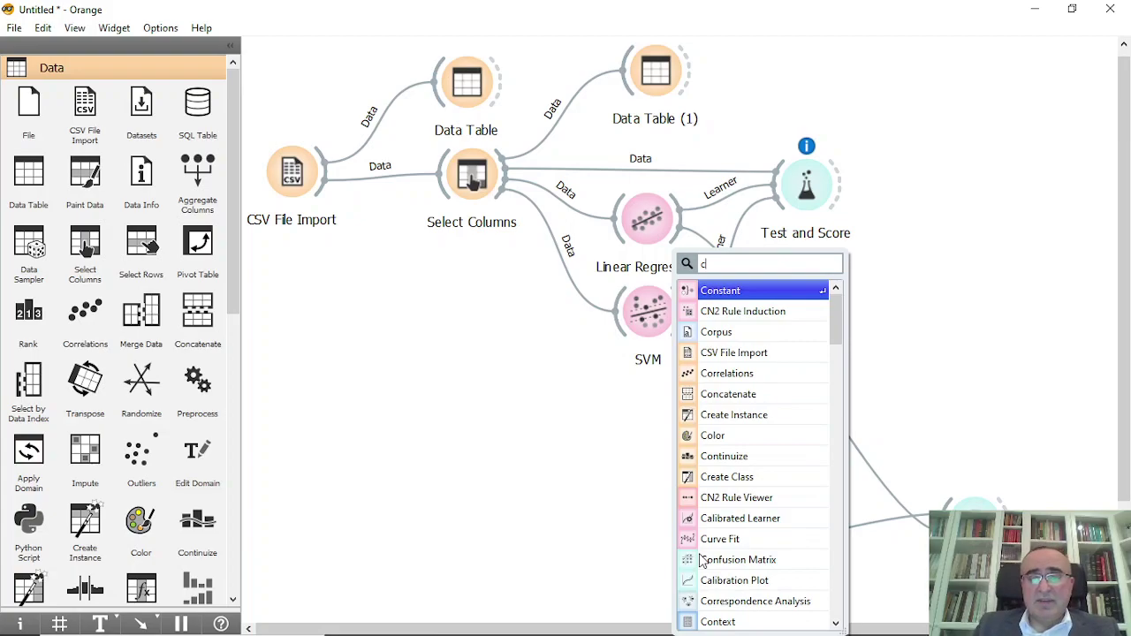
{"action": "scroll", "coordinate": [711, 415], "scroll_direction": "down", "scroll_amount": 2}
{"action": "scroll", "coordinate": [710, 404], "scroll_direction": "up", "scroll_amount": 2}
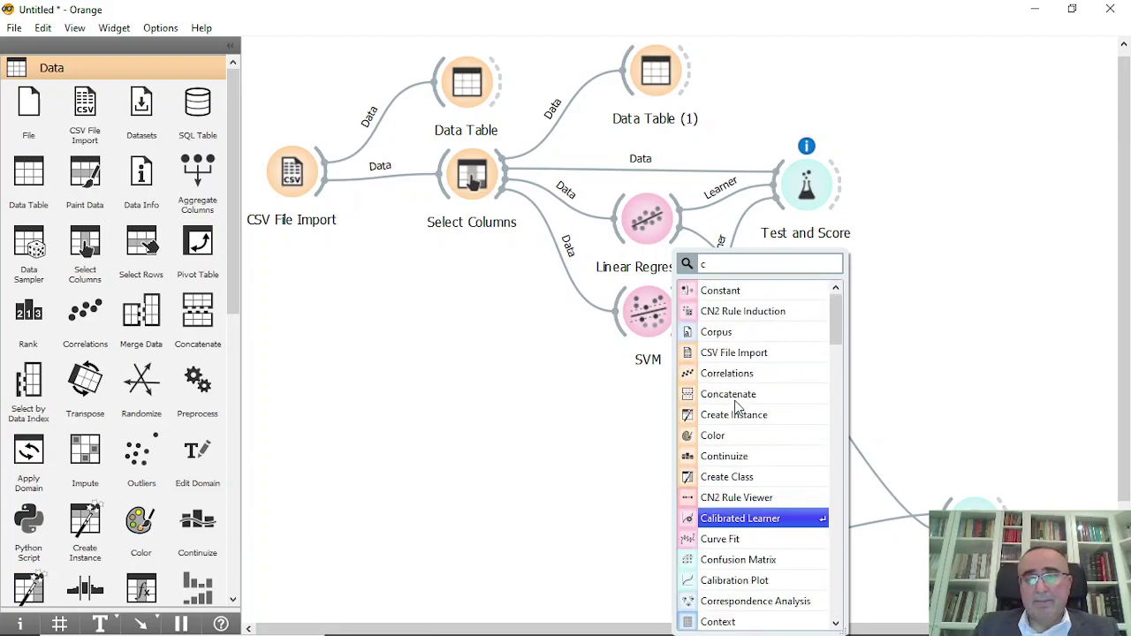
{"action": "left_click", "coordinate": [760, 353]}
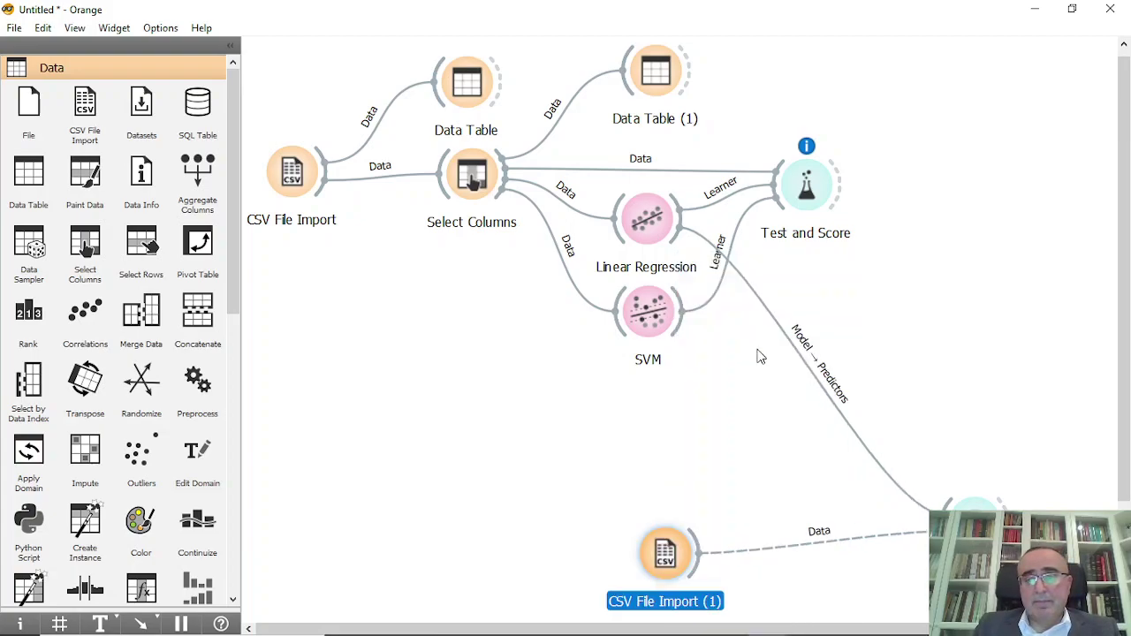
Load cars prediction.csv into the second CSV File Import, checking the Volume and Weight columns and accepting the default import options
{"action": "double_click", "coordinate": [680, 557]}
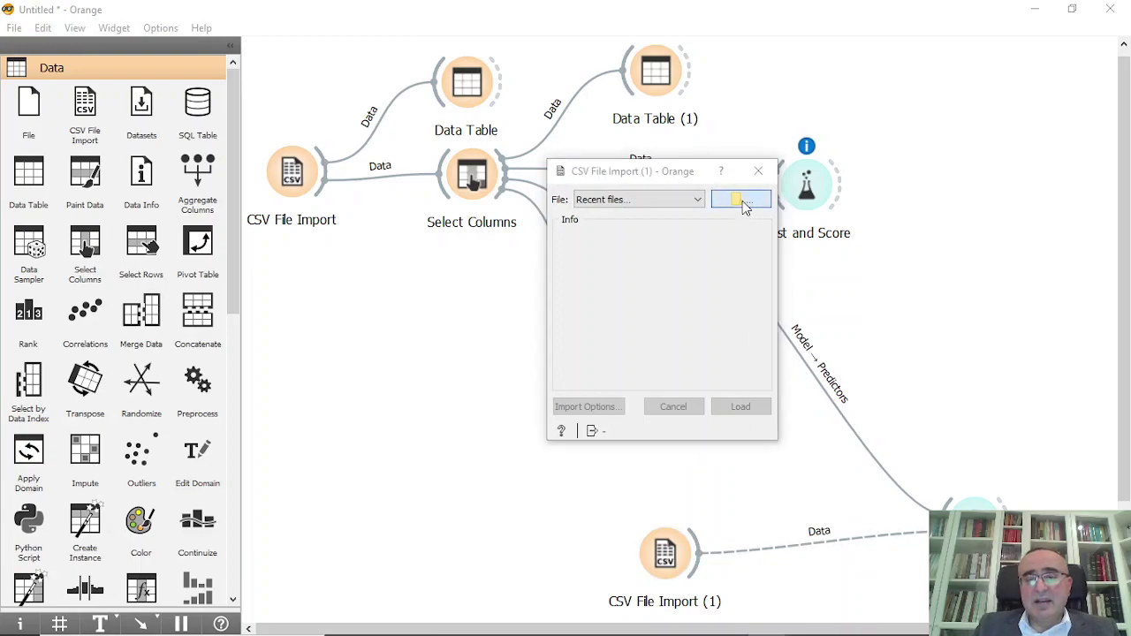
{"action": "left_click", "coordinate": [744, 202]}
{"action": "scroll", "coordinate": [791, 330], "scroll_direction": "down", "scroll_amount": 9}
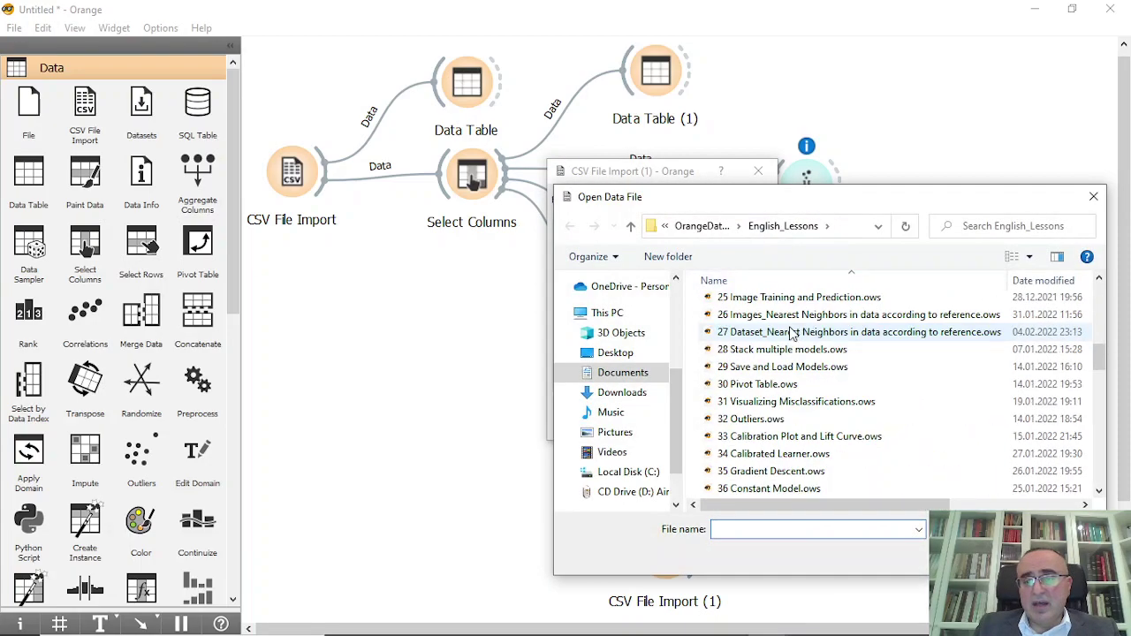
{"action": "scroll", "coordinate": [791, 330], "scroll_direction": "down", "scroll_amount": 15}
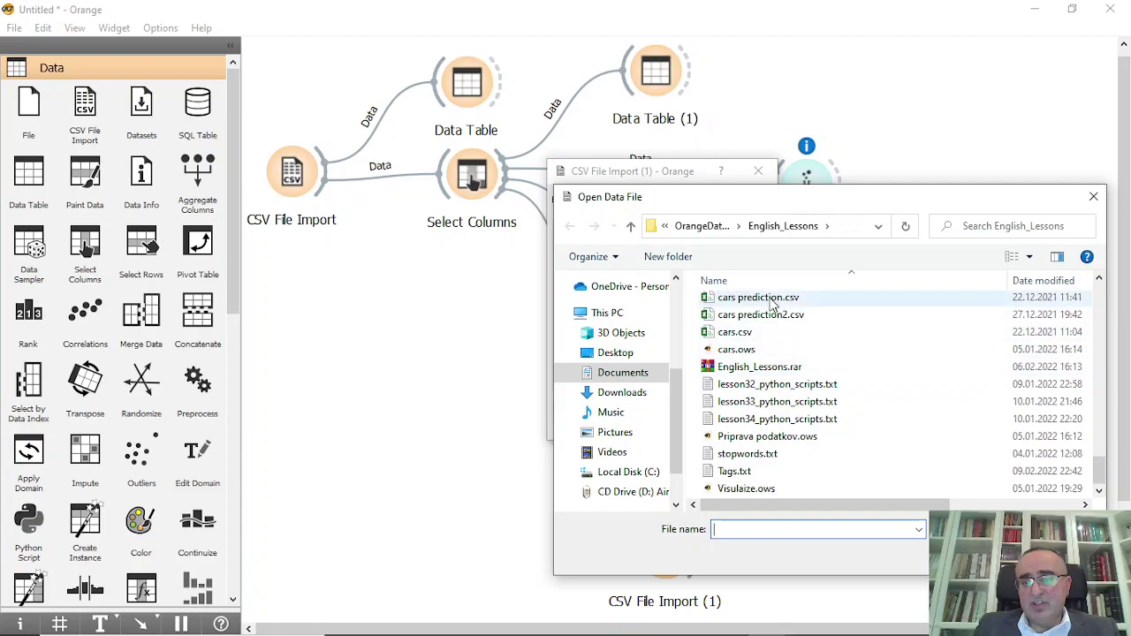
{"action": "double_click", "coordinate": [773, 301]}
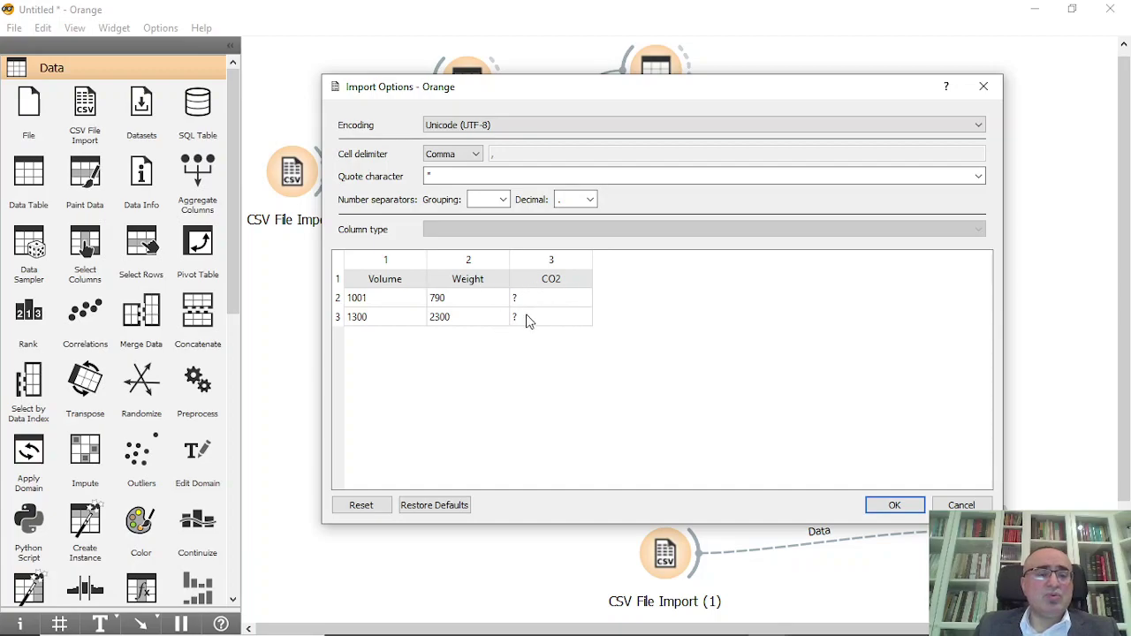
{"action": "left_click", "coordinate": [412, 314]}
{"action": "left_click", "coordinate": [457, 316]}
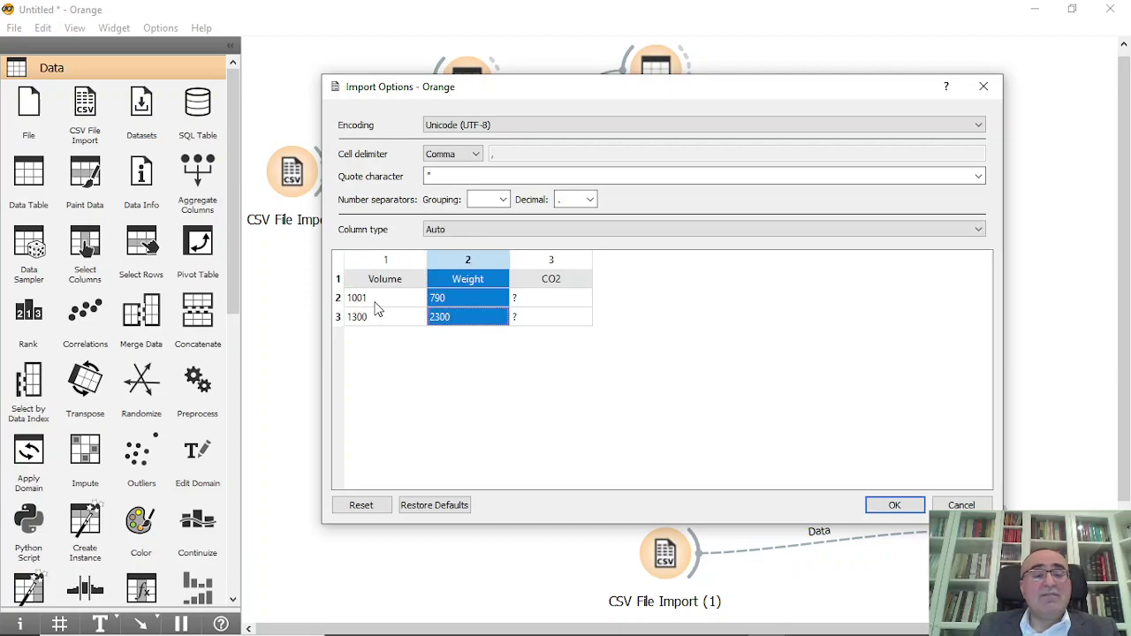
{"action": "left_click", "coordinate": [381, 308]}
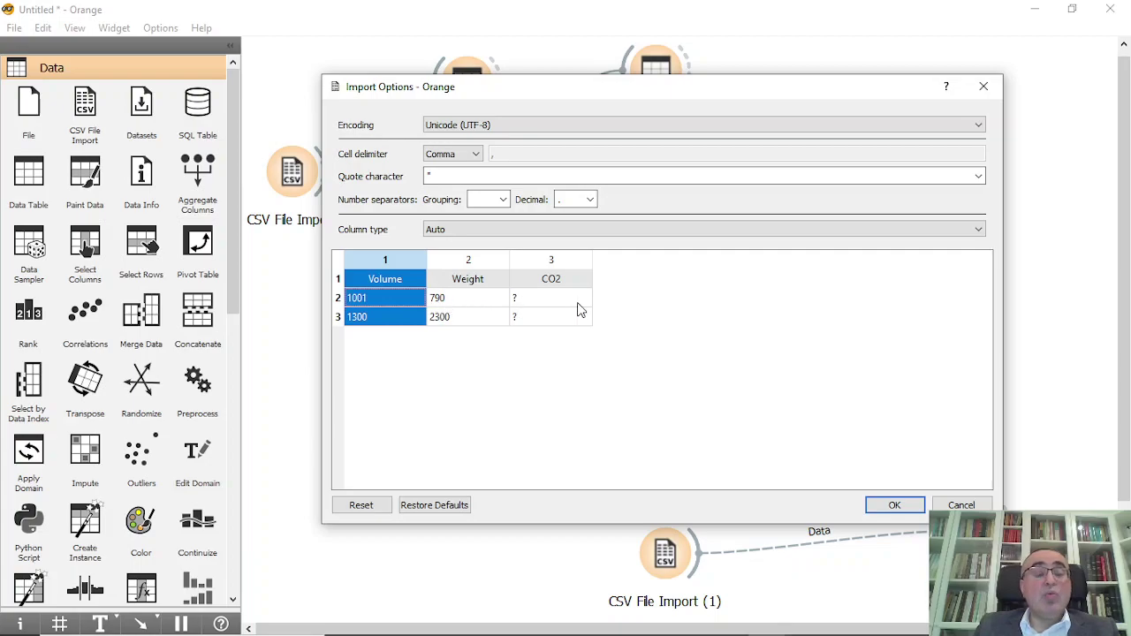
{"action": "left_click", "coordinate": [893, 504]}
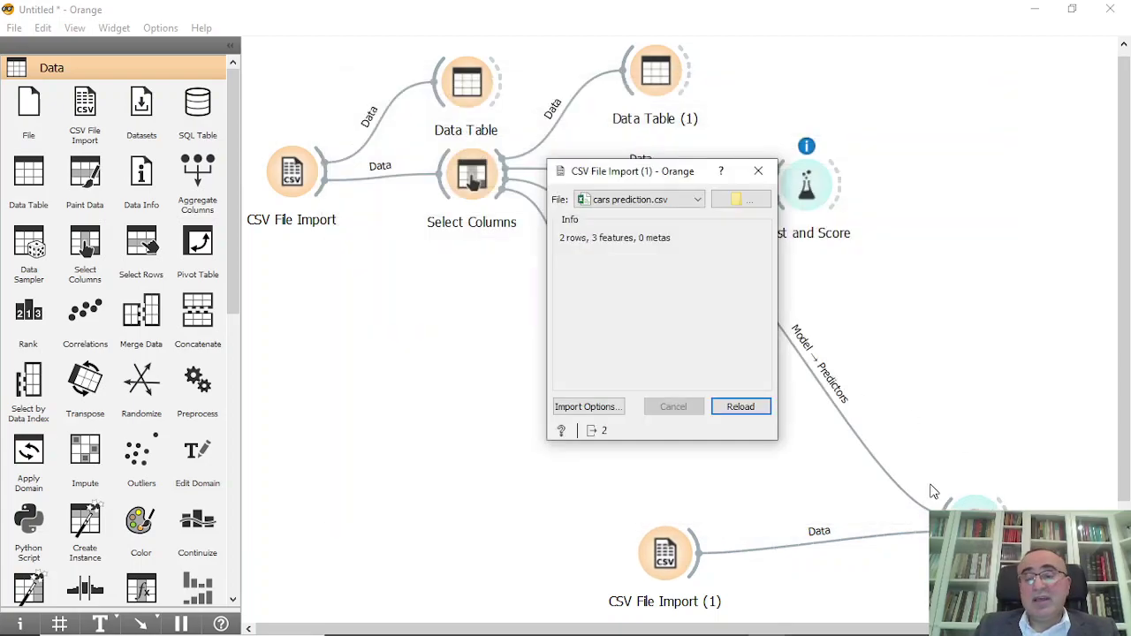
{"action": "left_click", "coordinate": [758, 170]}
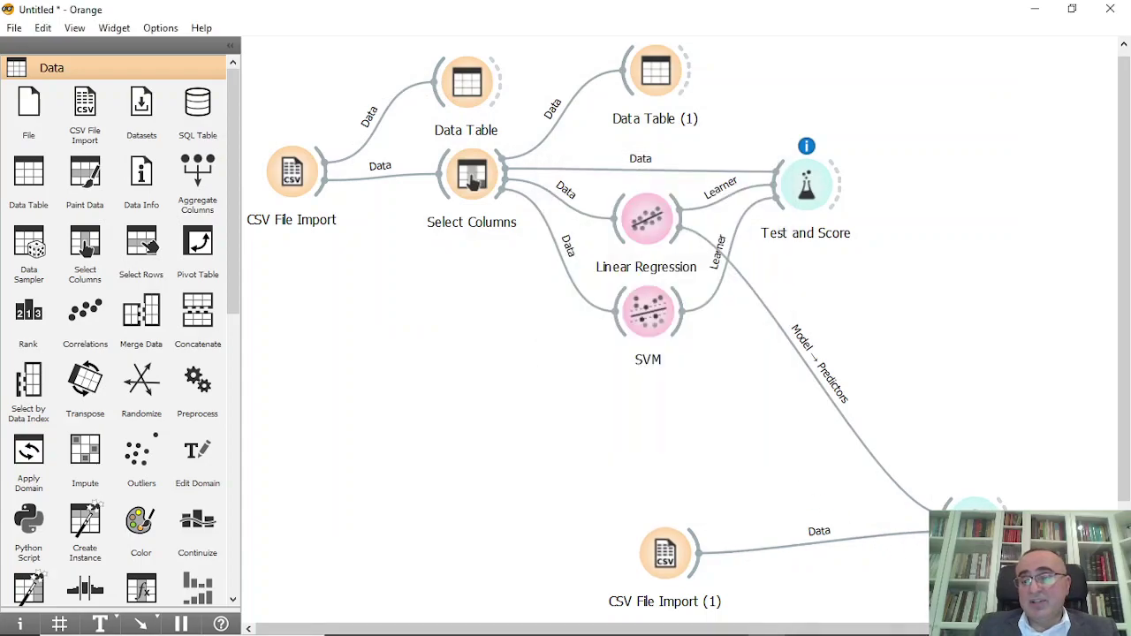
Connect the SVM model to Predictions and compare the CO2 values predicted by Linear Regression and SVM
{"action": "left_click_drag", "start_coordinate": [689, 322], "coordinate": [957, 511]}
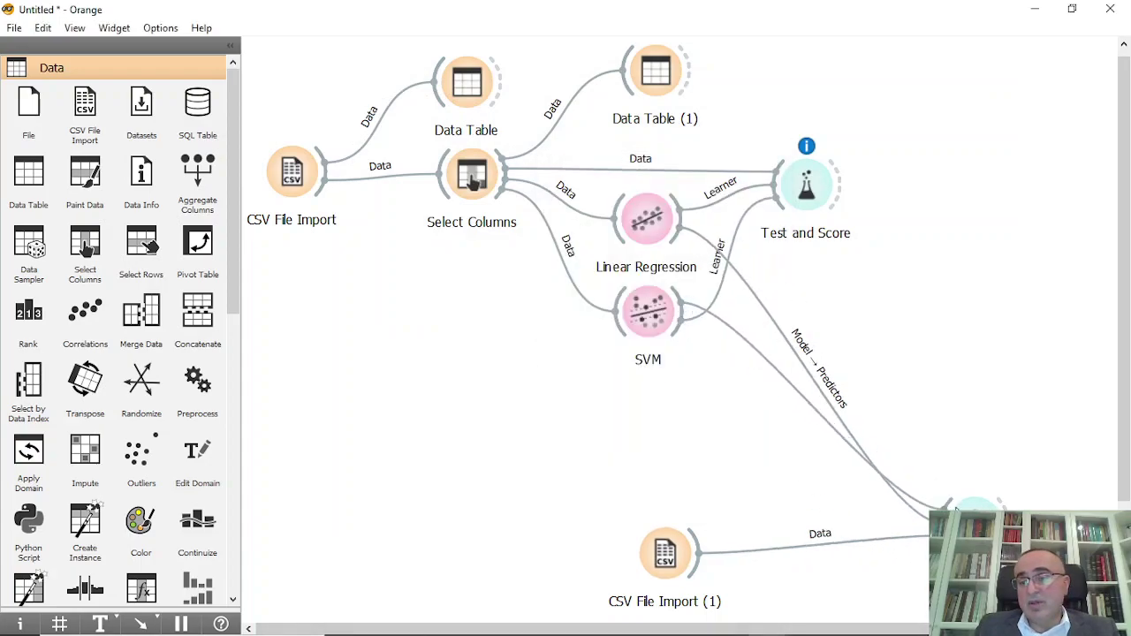
{"action": "double_click", "coordinate": [972, 517]}
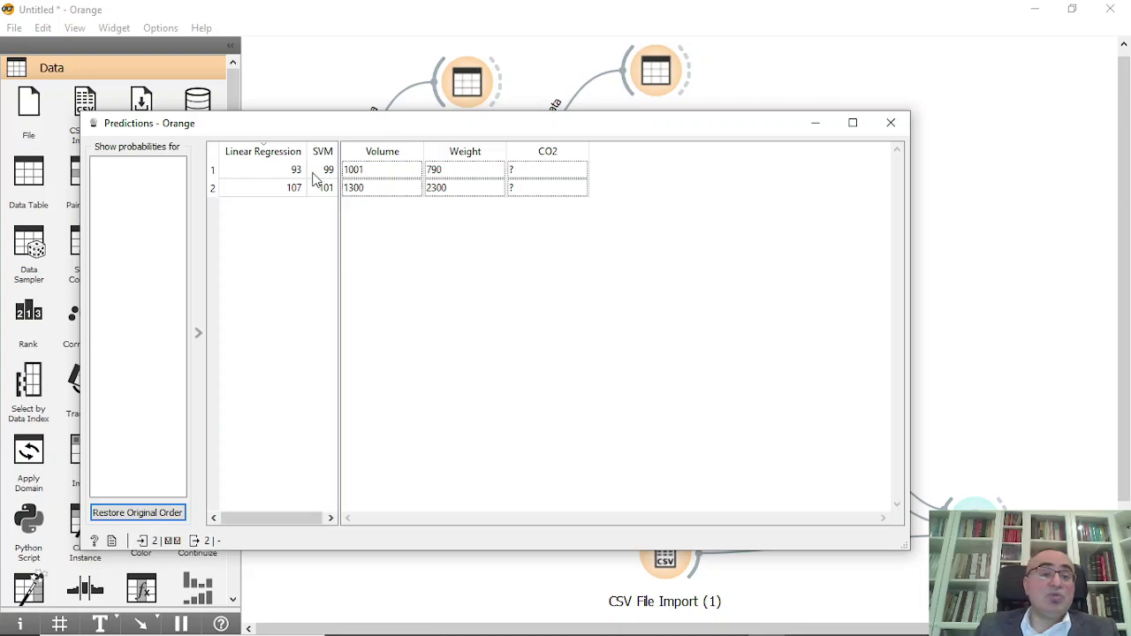
{"action": "left_click", "coordinate": [429, 193]}
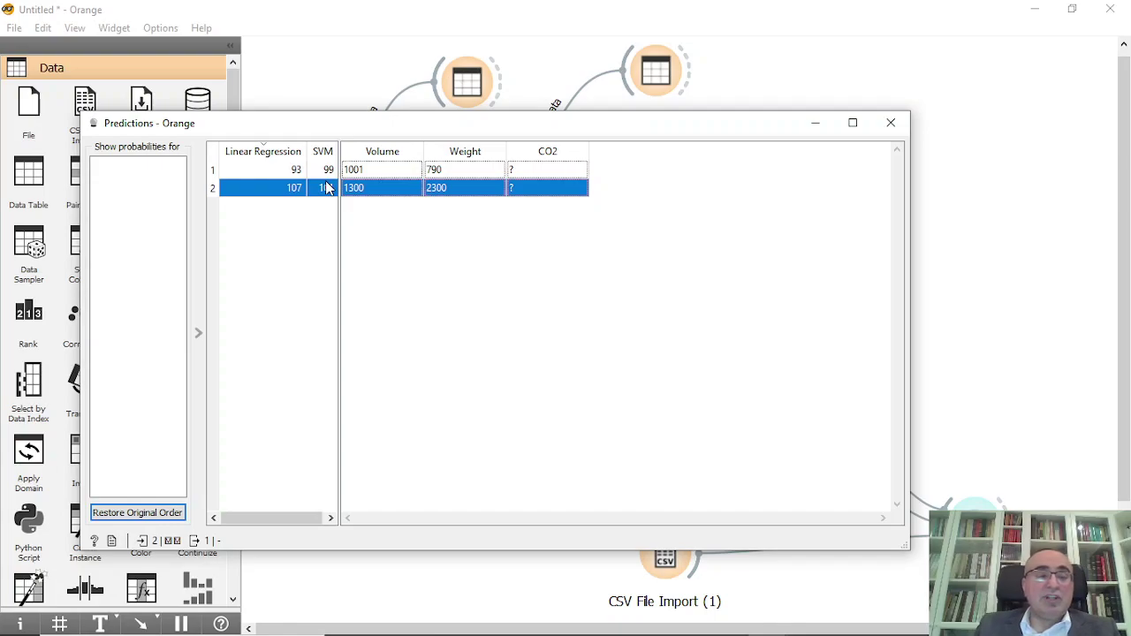
{"action": "left_click", "coordinate": [890, 127]}
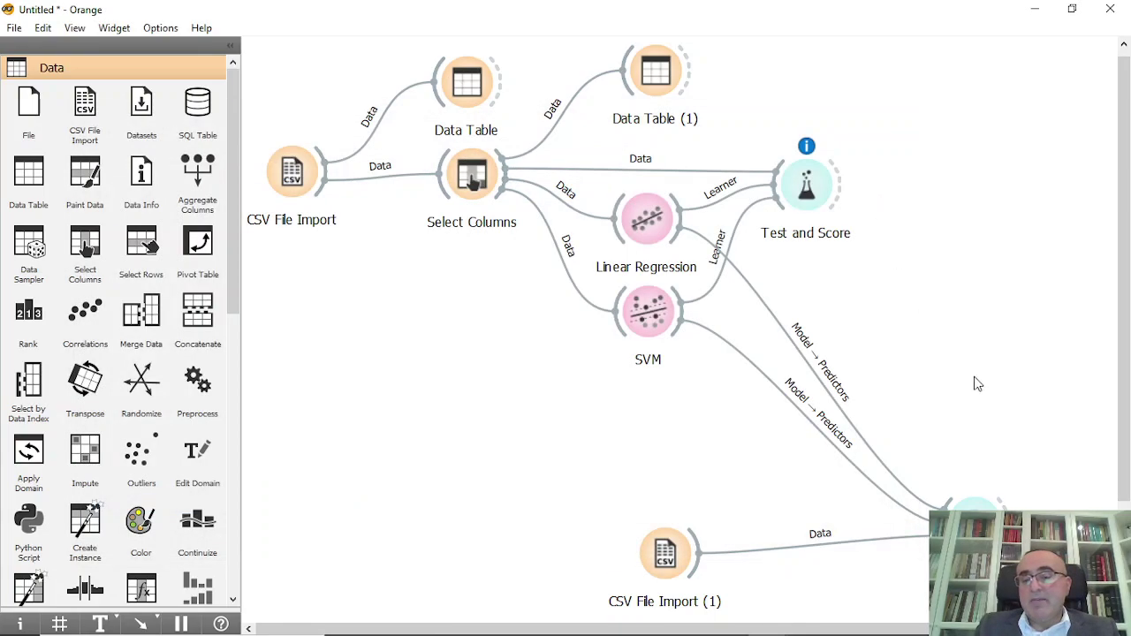
Move the Predictions widget slightly down and nudge the second CSV File Import to tidy the canvas
{"action": "left_click_drag", "start_coordinate": [972, 517], "coordinate": [972, 552]}
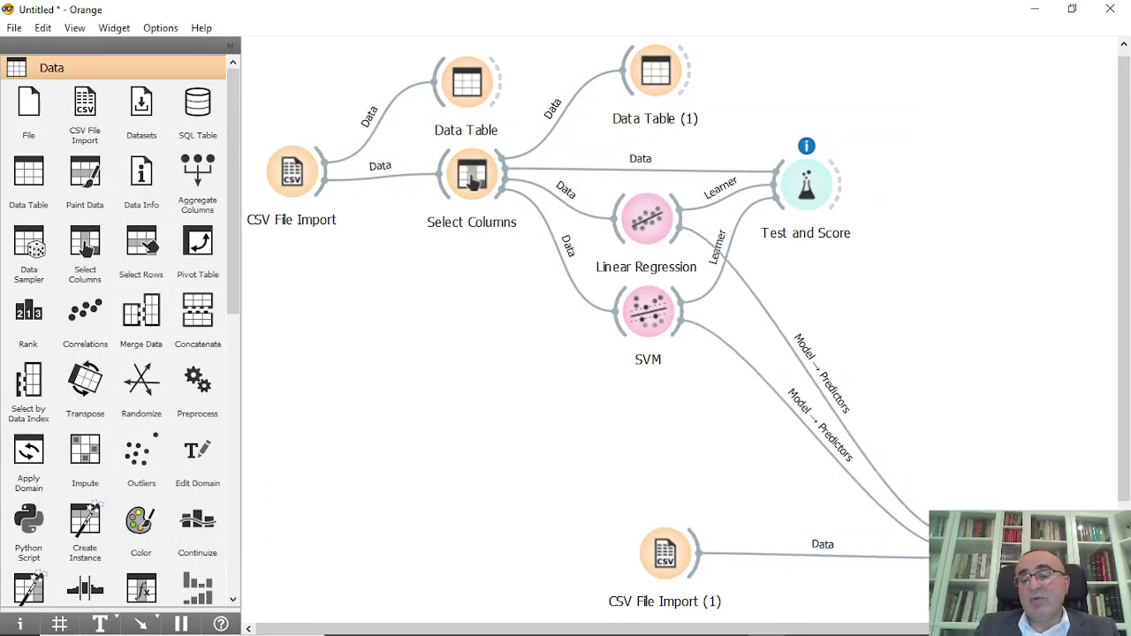
{"action": "left_click_drag", "start_coordinate": [670, 562], "coordinate": [666, 565]}
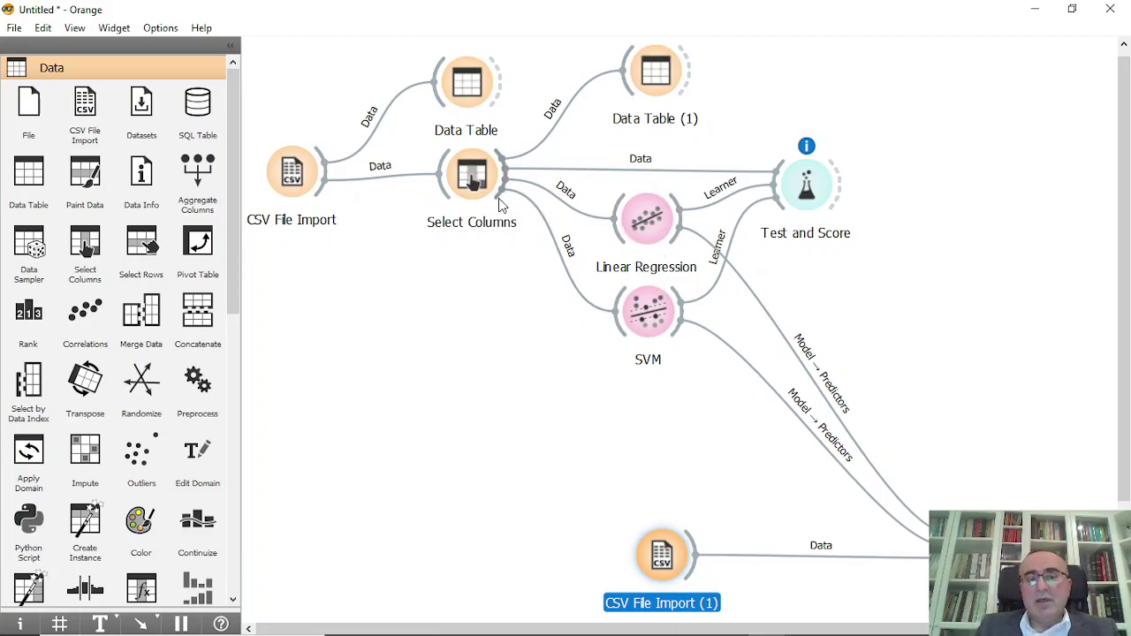
Add a Tree model fed by Select Columns, connect it to Test and Score and Predictions, and align it below SVM
{"action": "left_click_drag", "start_coordinate": [500, 199], "coordinate": [651, 399]}
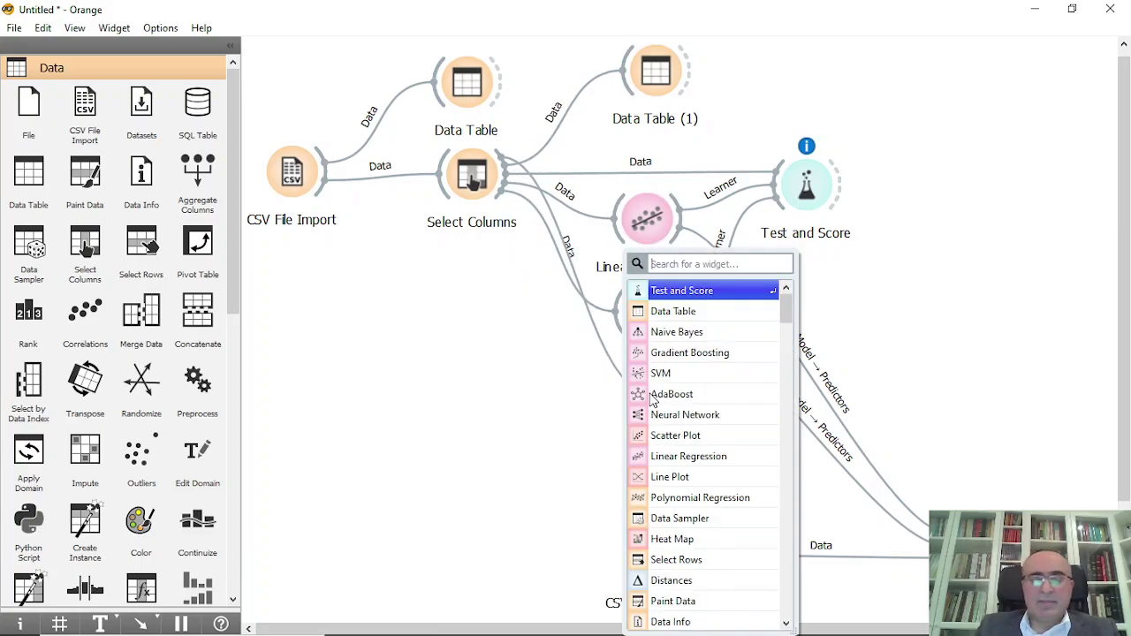
{"action": "type", "text": "tre"}
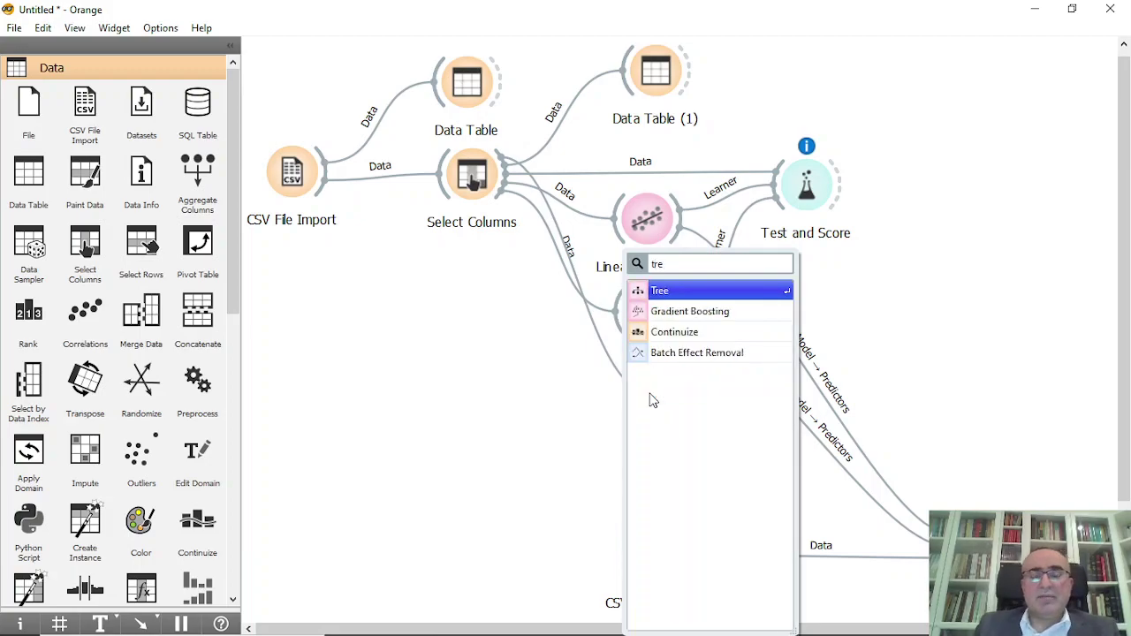
{"action": "left_click", "coordinate": [705, 292]}
{"action": "left_click_drag", "start_coordinate": [715, 390], "coordinate": [770, 225]}
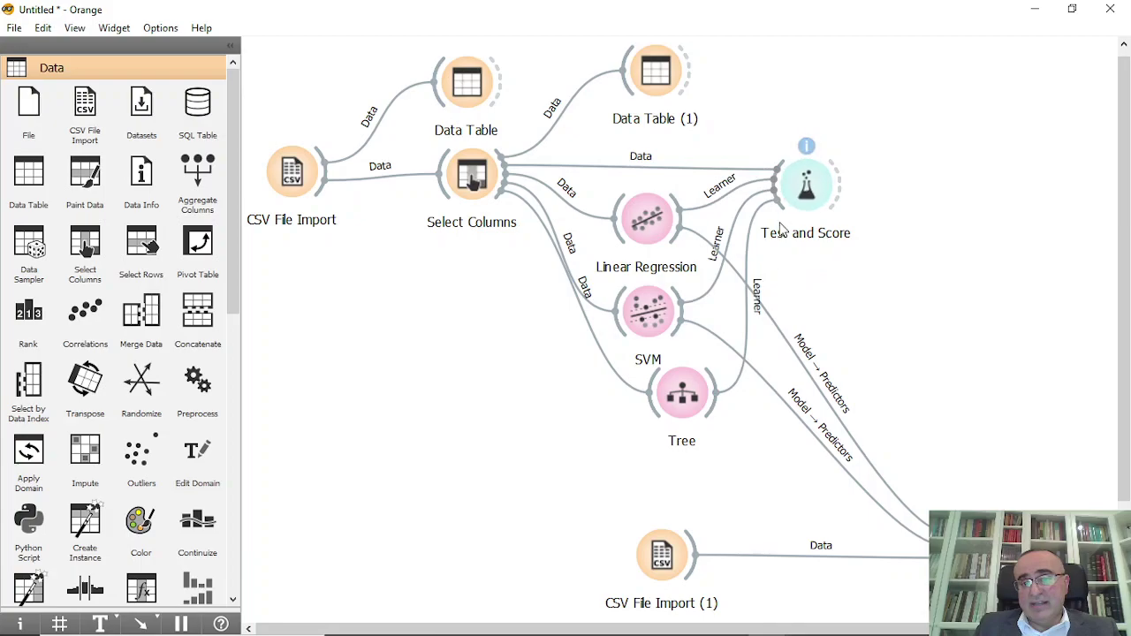
{"action": "left_click_drag", "start_coordinate": [715, 412], "coordinate": [937, 530]}
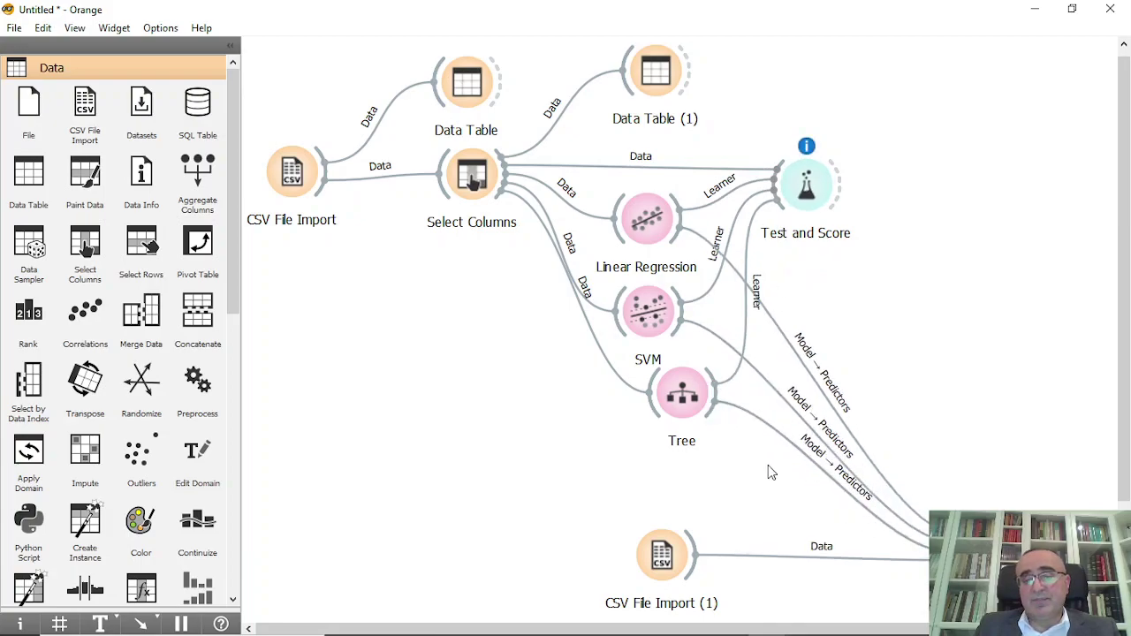
{"action": "left_click_drag", "start_coordinate": [686, 406], "coordinate": [661, 406]}
Add a Random Forest model fed by Select Columns below Tree, connect it to Test and Score and Predictions, and move the second CSV File Import aside
{"action": "left_click_drag", "start_coordinate": [502, 173], "coordinate": [656, 481]}
{"action": "type", "text": "ran"}
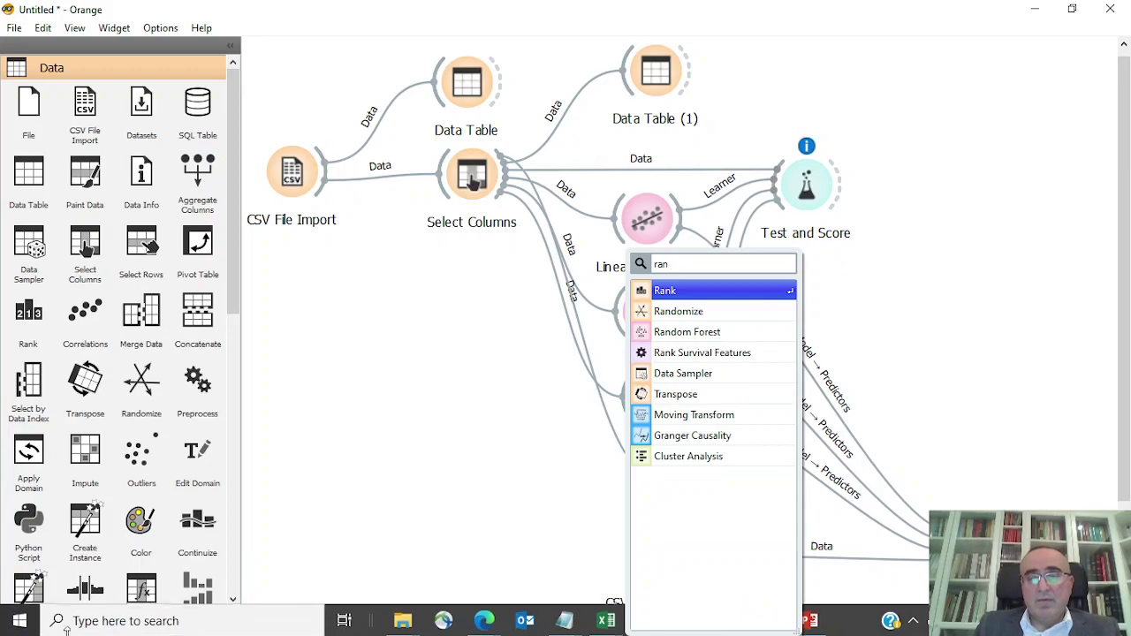
{"action": "left_click", "coordinate": [701, 339]}
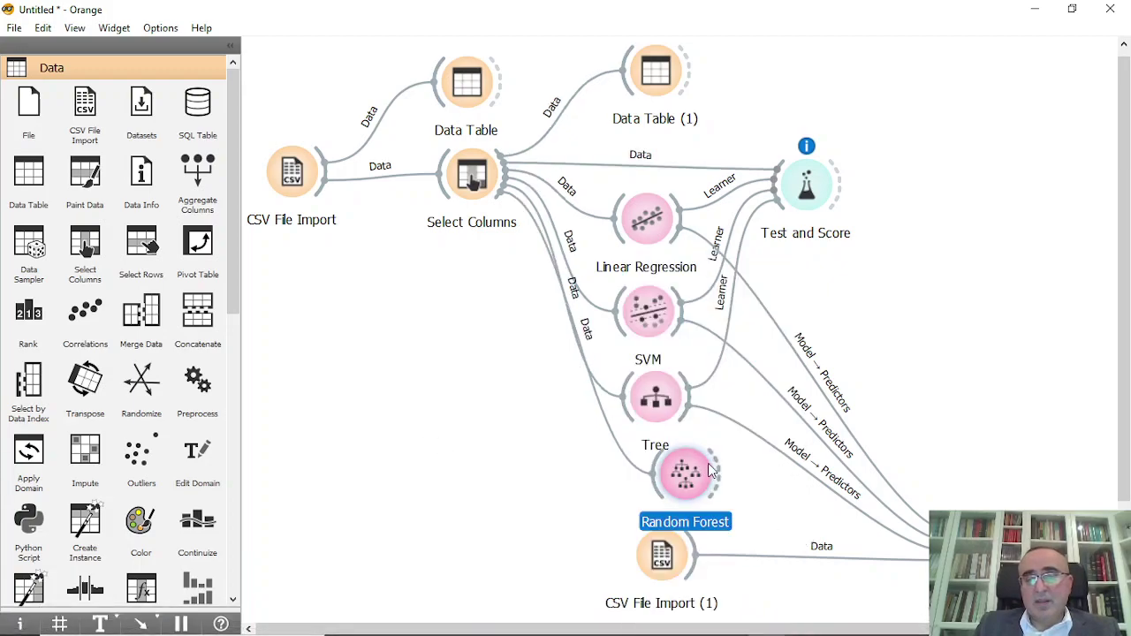
{"action": "left_click", "coordinate": [717, 490]}
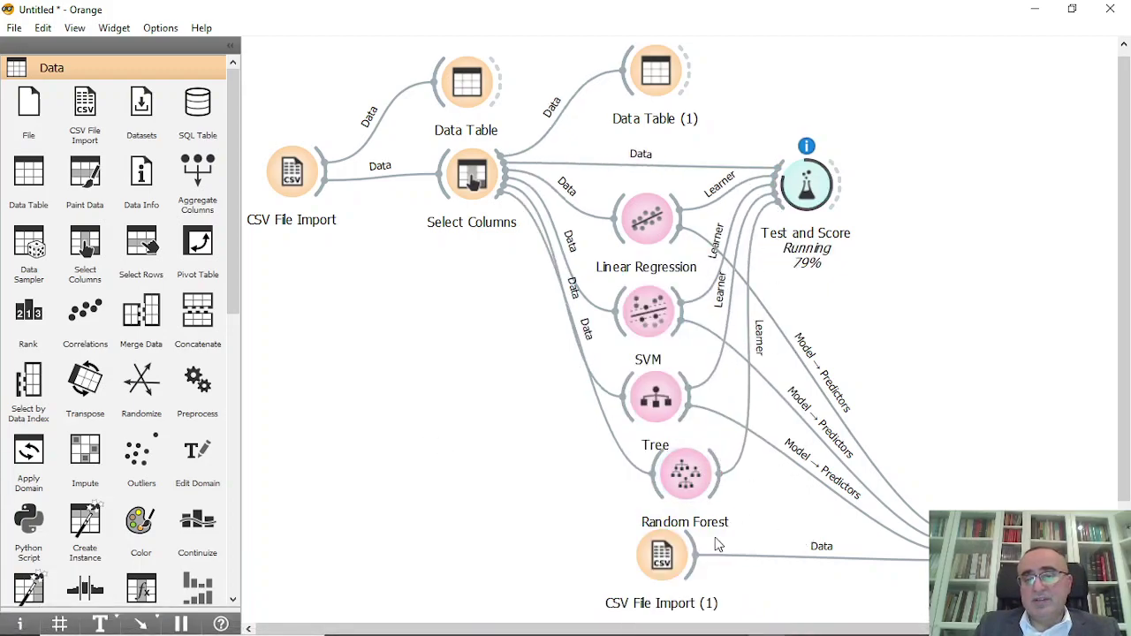
{"action": "left_click_drag", "start_coordinate": [717, 498], "coordinate": [941, 543]}
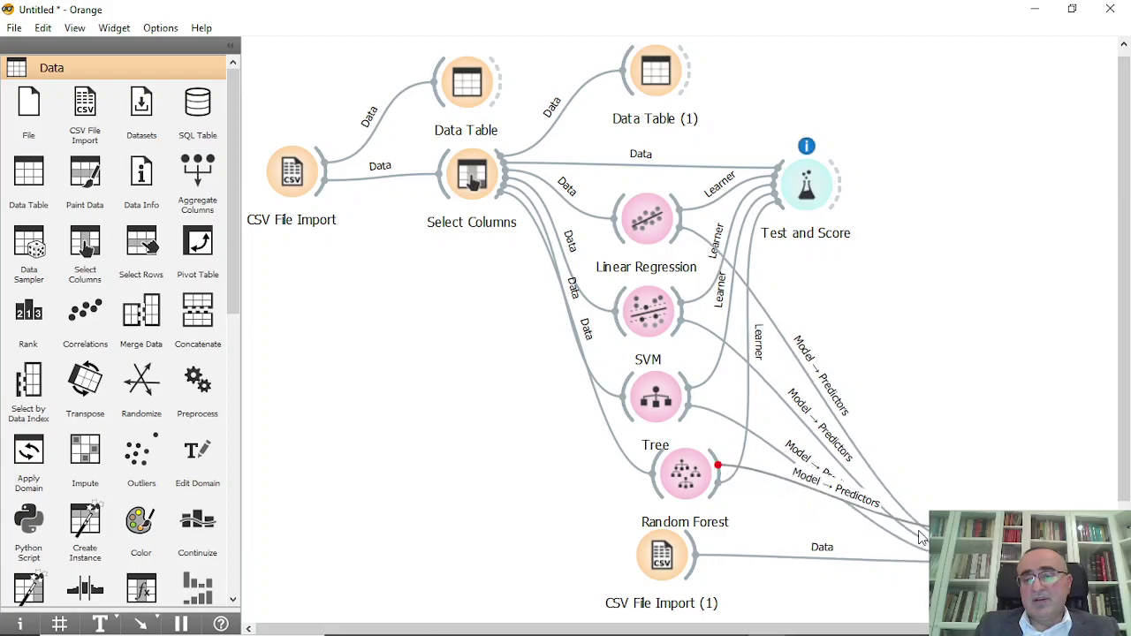
{"action": "left_click_drag", "start_coordinate": [667, 556], "coordinate": [835, 585]}
{"action": "left_click_drag", "start_coordinate": [688, 475], "coordinate": [668, 479]}
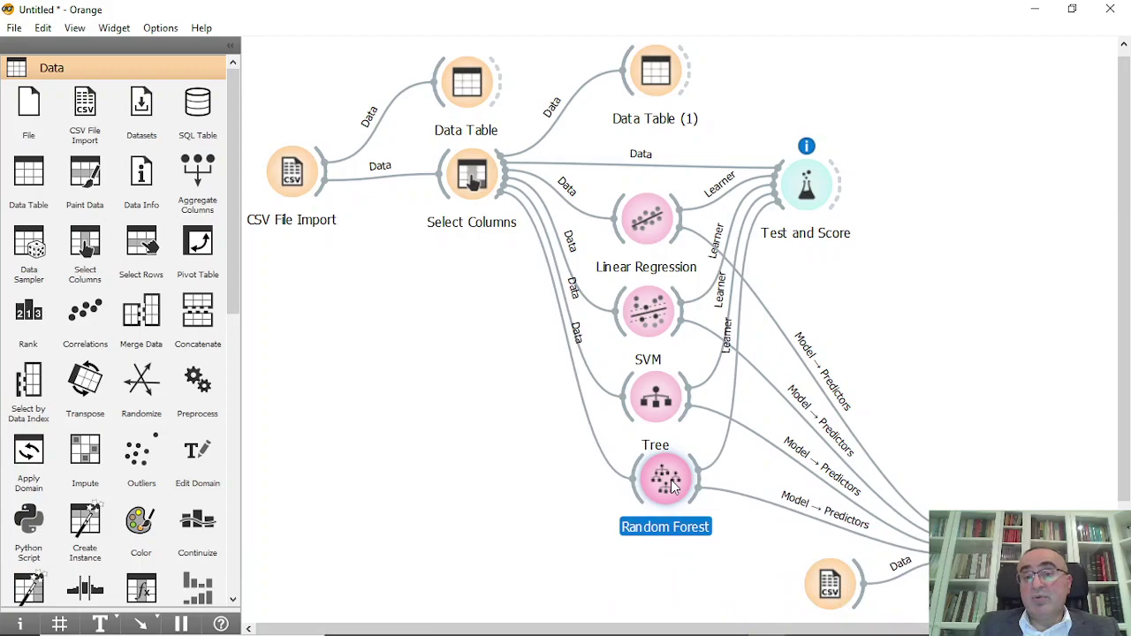
Compare the CO2 values predicted by Linear Regression, SVM, Tree and Random Forest in the Predictions widget
{"action": "double_click", "coordinate": [959, 537]}
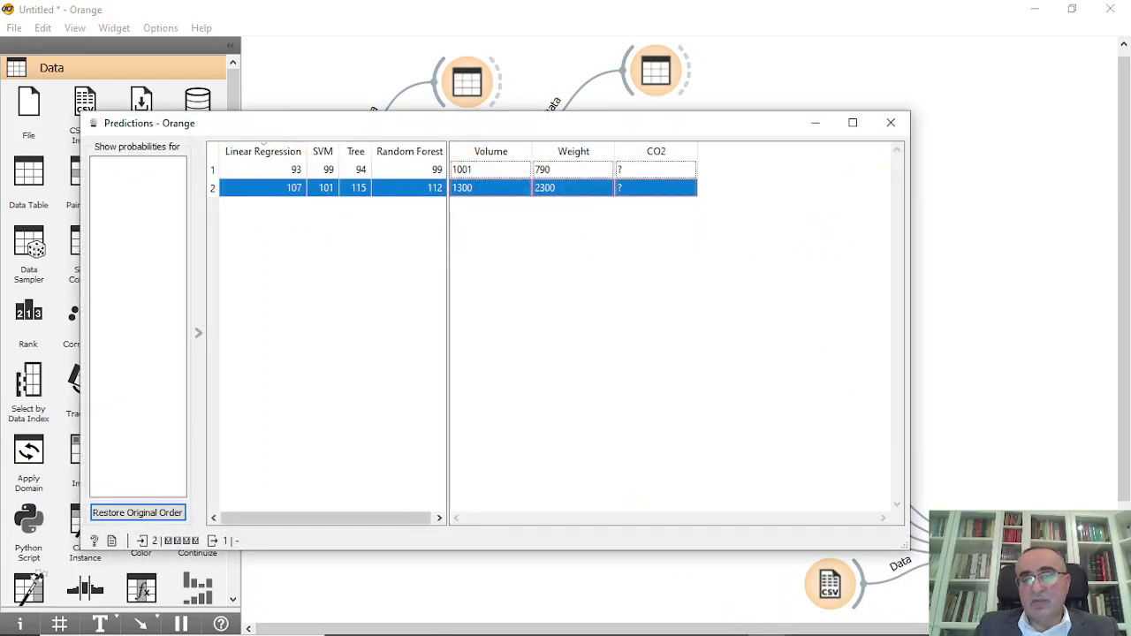
{"action": "left_click_drag", "start_coordinate": [354, 520], "coordinate": [359, 518]}
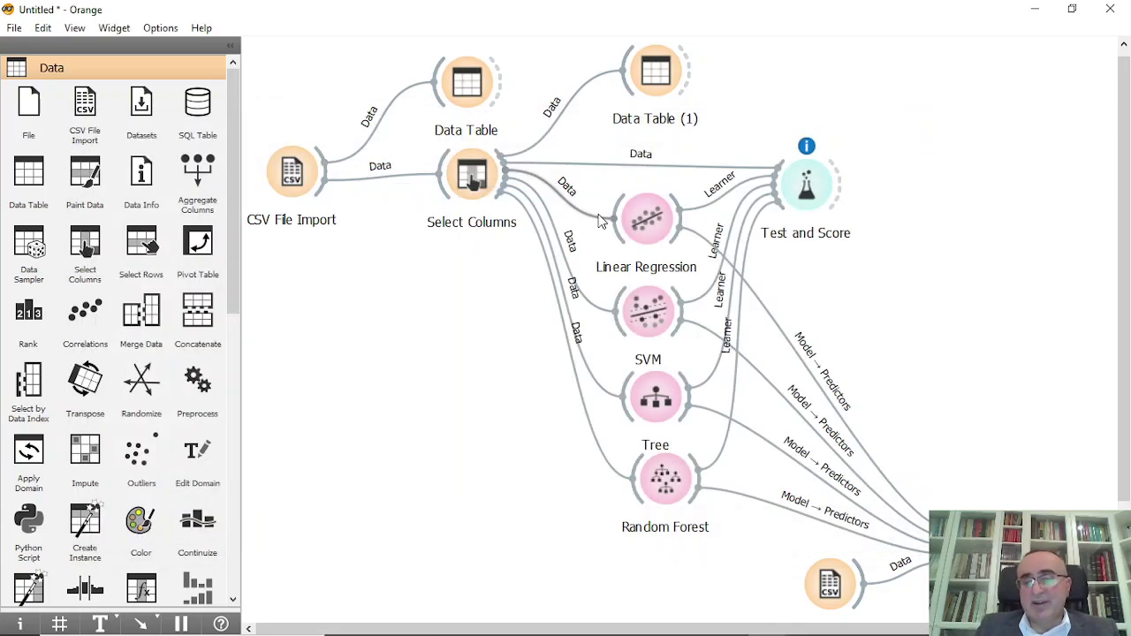
{"action": "key", "text": "ctrl+w"}
Add a kNN model fed by Select Columns below Random Forest and connect it to Test and Score and Predictions
{"action": "left_click_drag", "start_coordinate": [506, 200], "coordinate": [640, 564]}
{"action": "type", "text": "ran"}
{"action": "key", "text": "BackSpace"}
{"action": "key", "text": "BackSpace"}
{"action": "key", "text": "BackSpace"}
{"action": "type", "text": "k"}
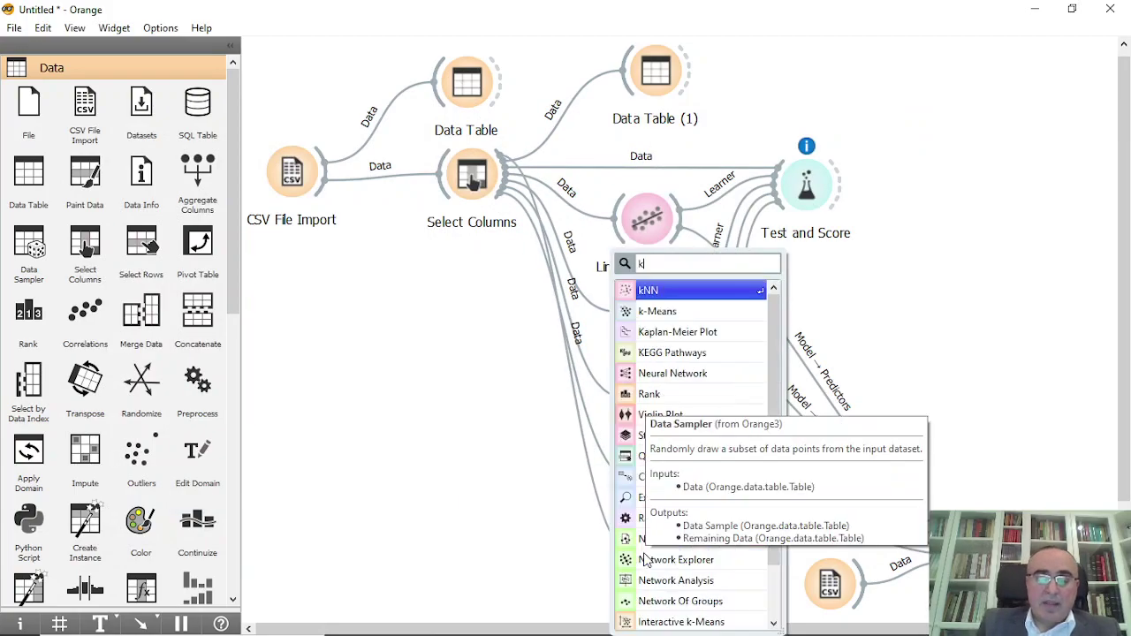
{"action": "key", "text": "Return"}
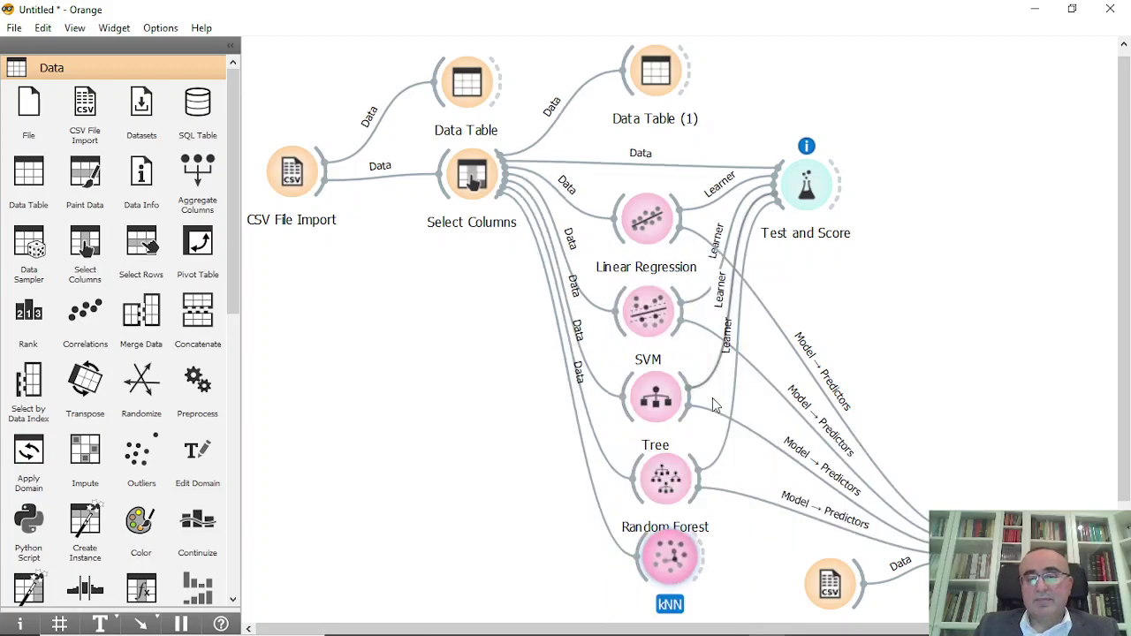
{"action": "left_click_drag", "start_coordinate": [703, 559], "coordinate": [782, 185]}
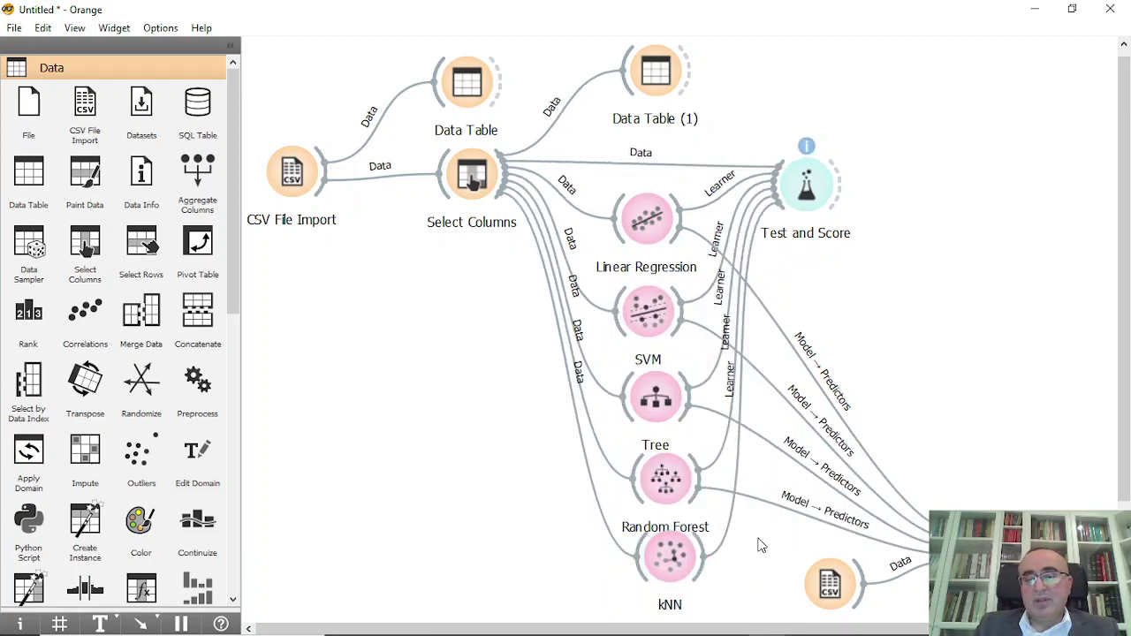
{"action": "left_click_drag", "start_coordinate": [707, 570], "coordinate": [950, 530]}
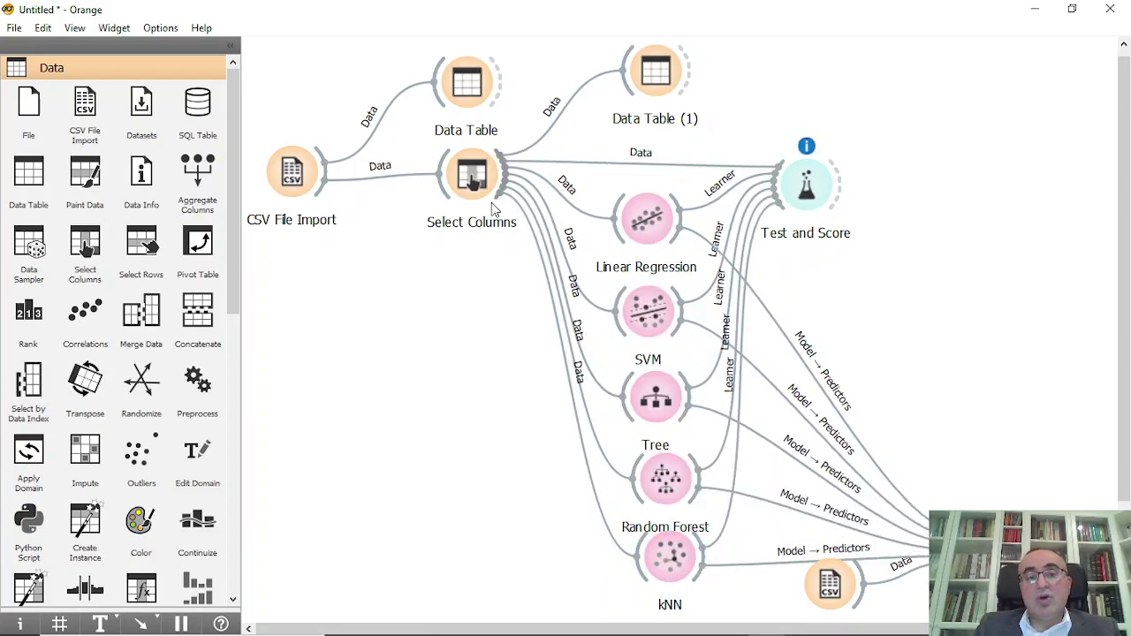
Add a Gradient Boosting model fed by Select Columns and connect it to Test and Score and Predictions
{"action": "left_click_drag", "start_coordinate": [499, 201], "coordinate": [340, 410]}
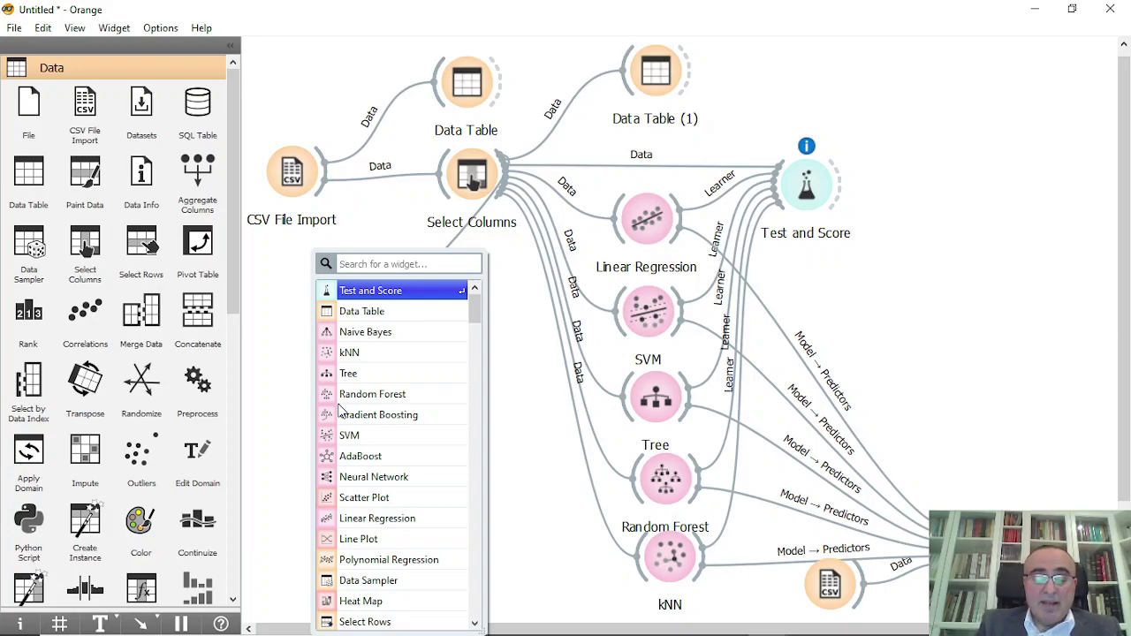
{"action": "type", "text": "gl"}
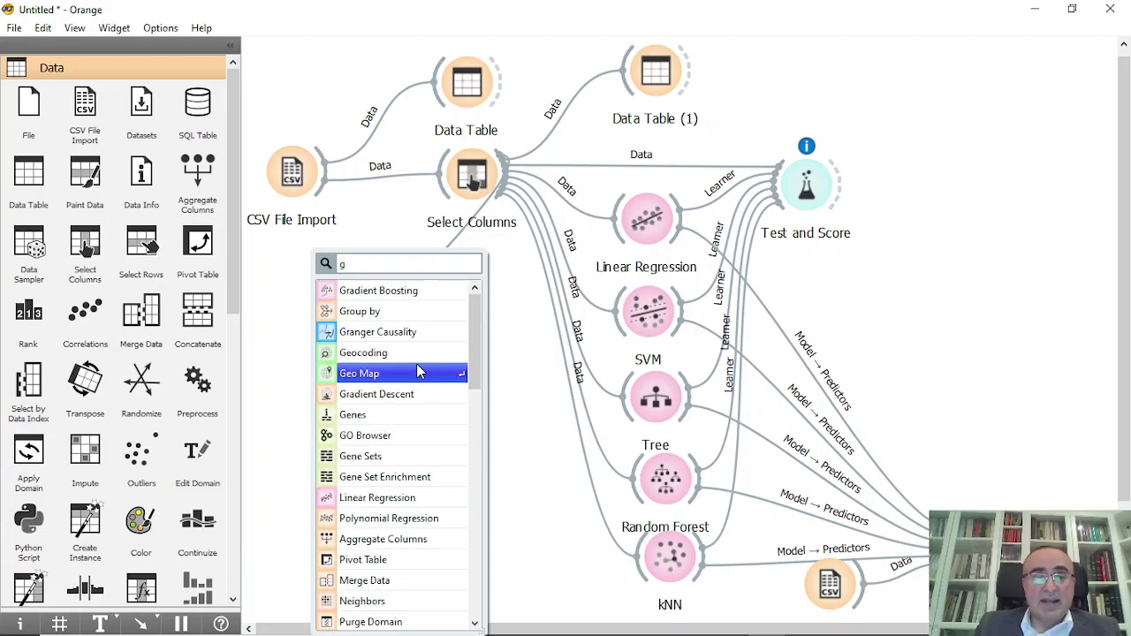
{"action": "left_click", "coordinate": [389, 290]}
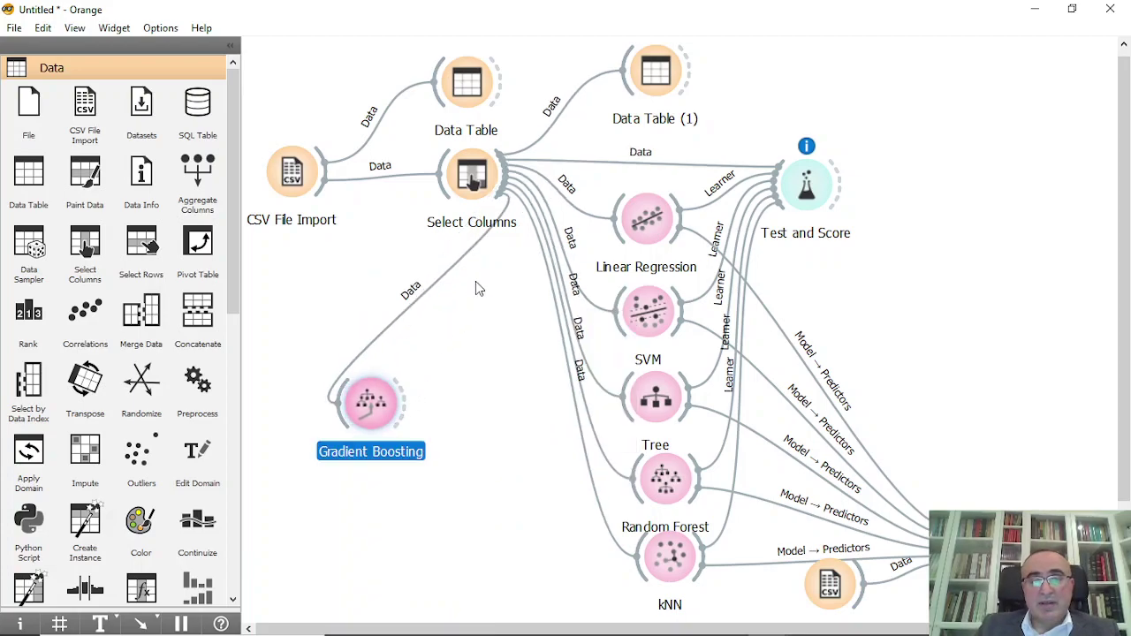
{"action": "left_click_drag", "start_coordinate": [406, 405], "coordinate": [778, 211]}
{"action": "left_click_drag", "start_coordinate": [406, 405], "coordinate": [911, 535]}
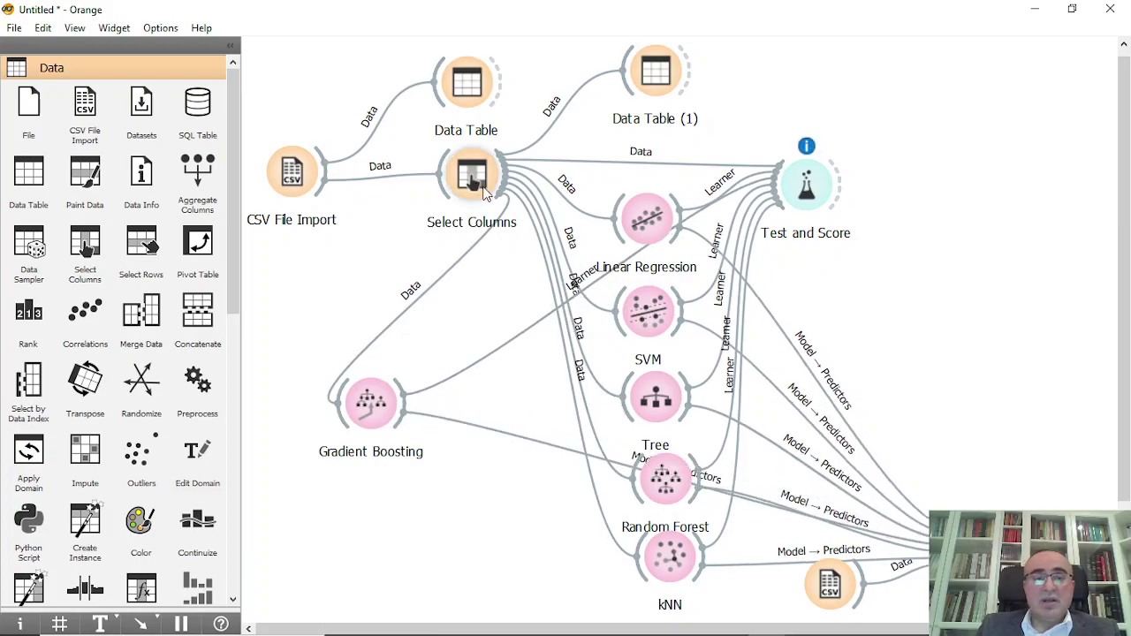
Add an AdaBoost model fed by Select Columns below Gradient Boosting and connect it to Test and Score and Predictions
{"action": "left_click_drag", "start_coordinate": [485, 194], "coordinate": [354, 504]}
{"action": "type", "text": "a"}
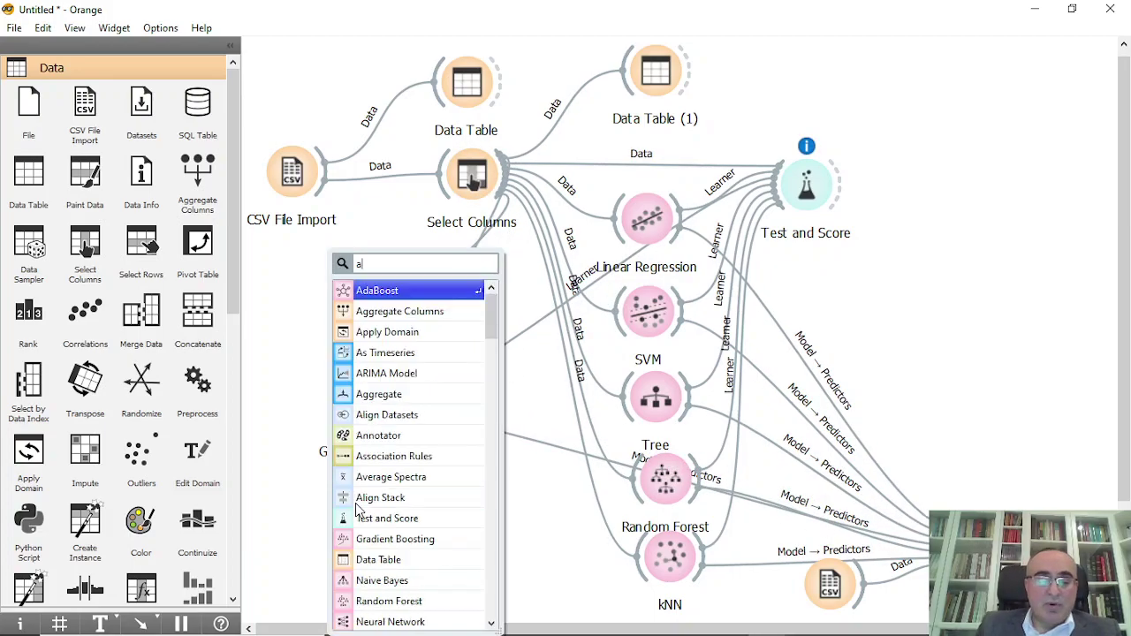
{"action": "type", "text": "da"}
{"action": "left_click", "coordinate": [415, 291]}
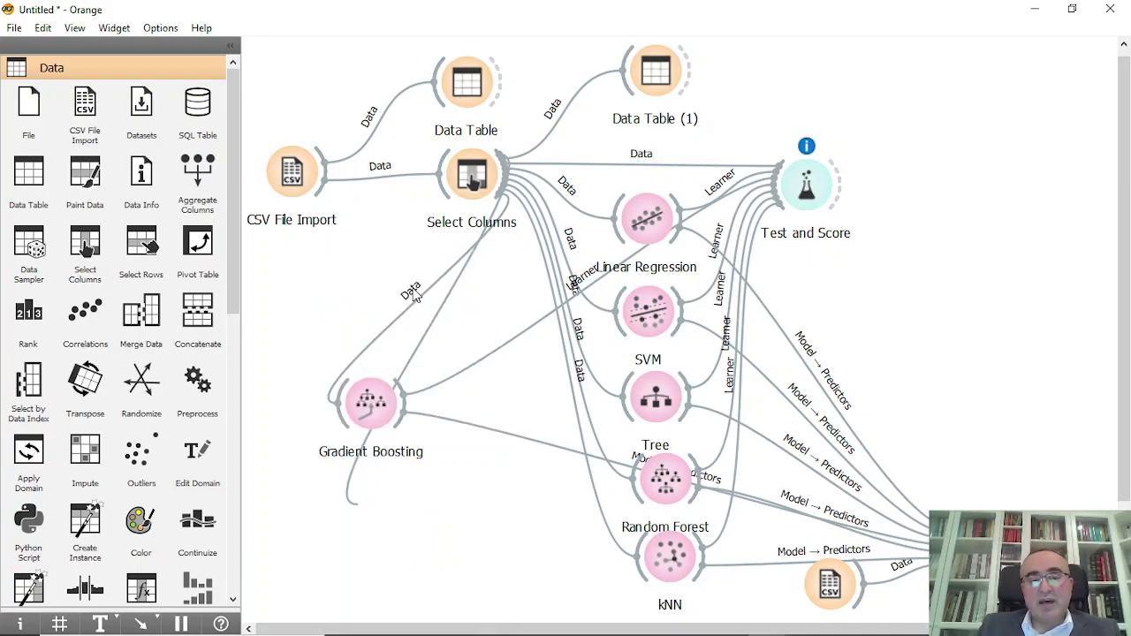
{"action": "mouse_move", "coordinate": [421, 511]}
{"action": "left_mouse_down"}
{"action": "mouse_move", "coordinate": [707, 283]}
{"action": "mouse_move", "coordinate": [782, 186]}
{"action": "left_mouse_up"}
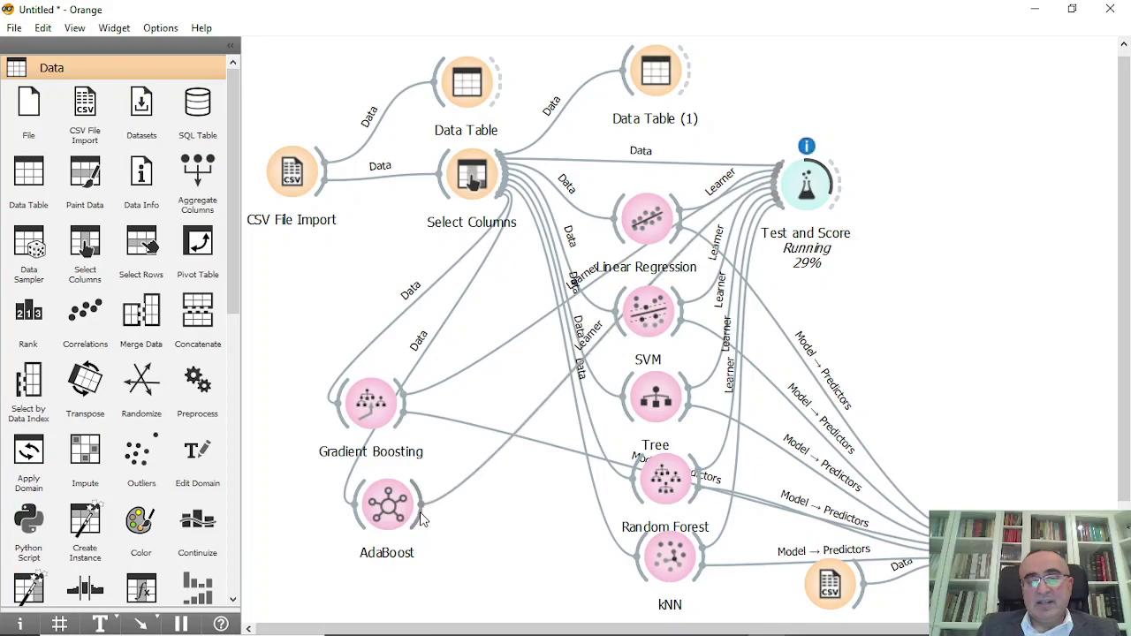
{"action": "left_click_drag", "start_coordinate": [423, 506], "coordinate": [954, 530]}
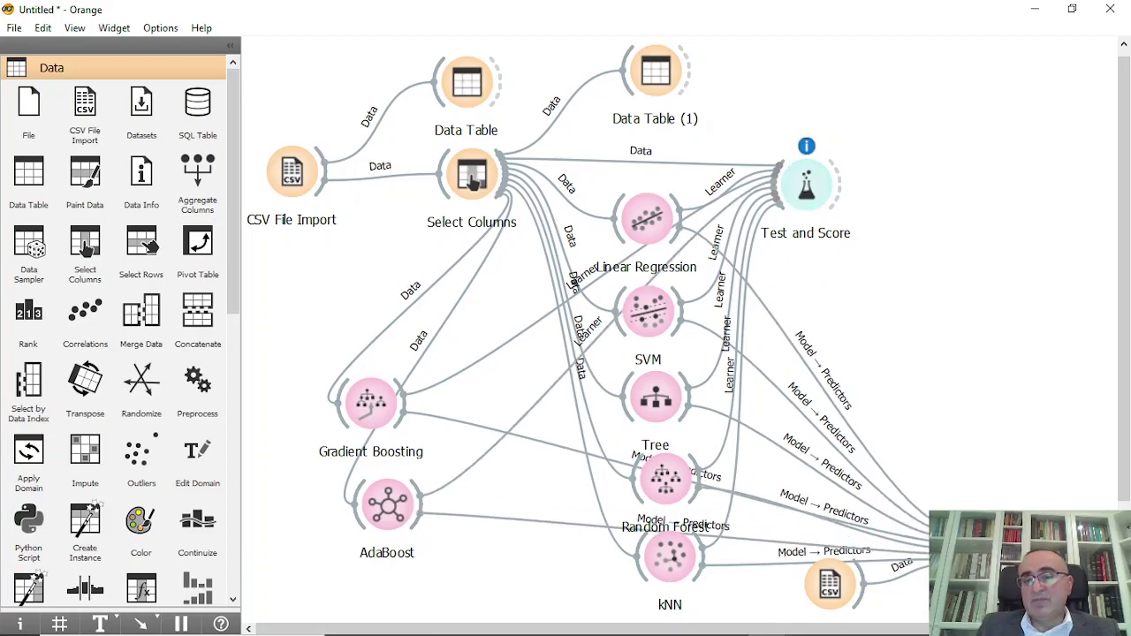
Compare the CO2 predictions of all seven models for the new cars in the Predictions widget
{"action": "double_click", "coordinate": [959, 531]}
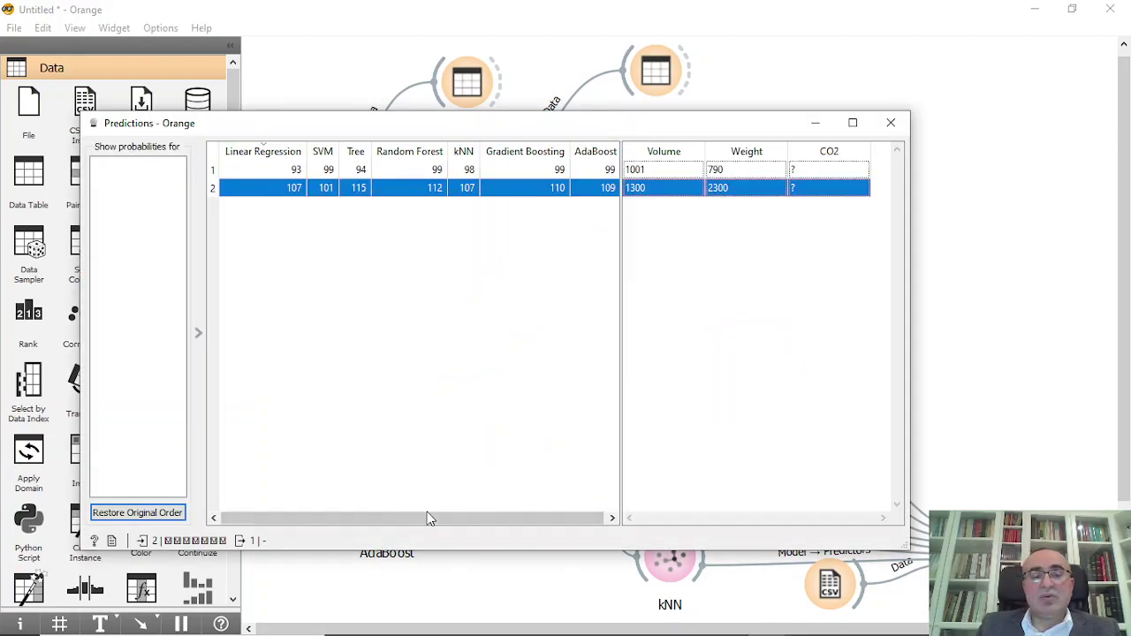
{"action": "left_click_drag", "start_coordinate": [480, 519], "coordinate": [425, 531]}
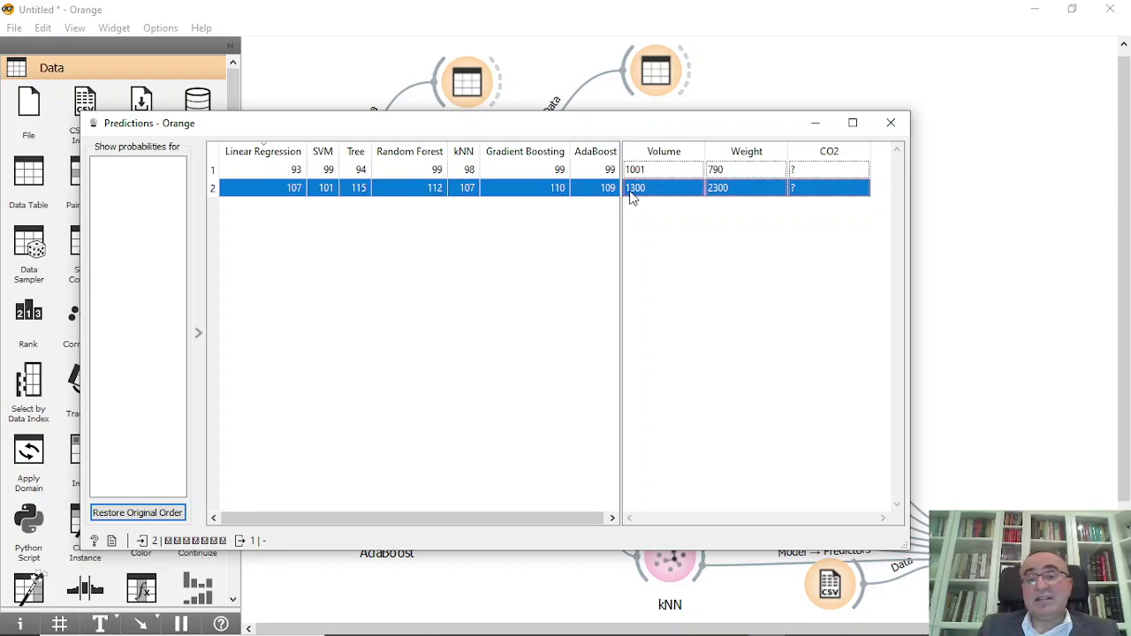
{"action": "left_click", "coordinate": [893, 126]}
Examine the error scores of each model in Test and Score, row by row from kNN to AdaBoost
{"action": "double_click", "coordinate": [826, 181]}
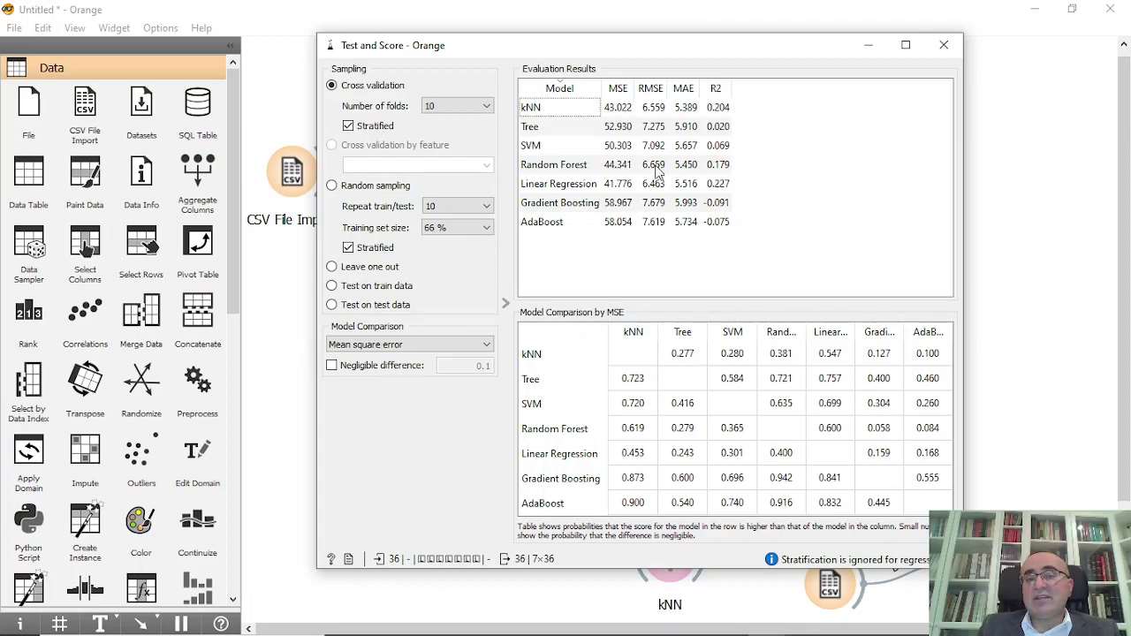
{"action": "left_click", "coordinate": [651, 111]}
{"action": "left_click", "coordinate": [654, 128]}
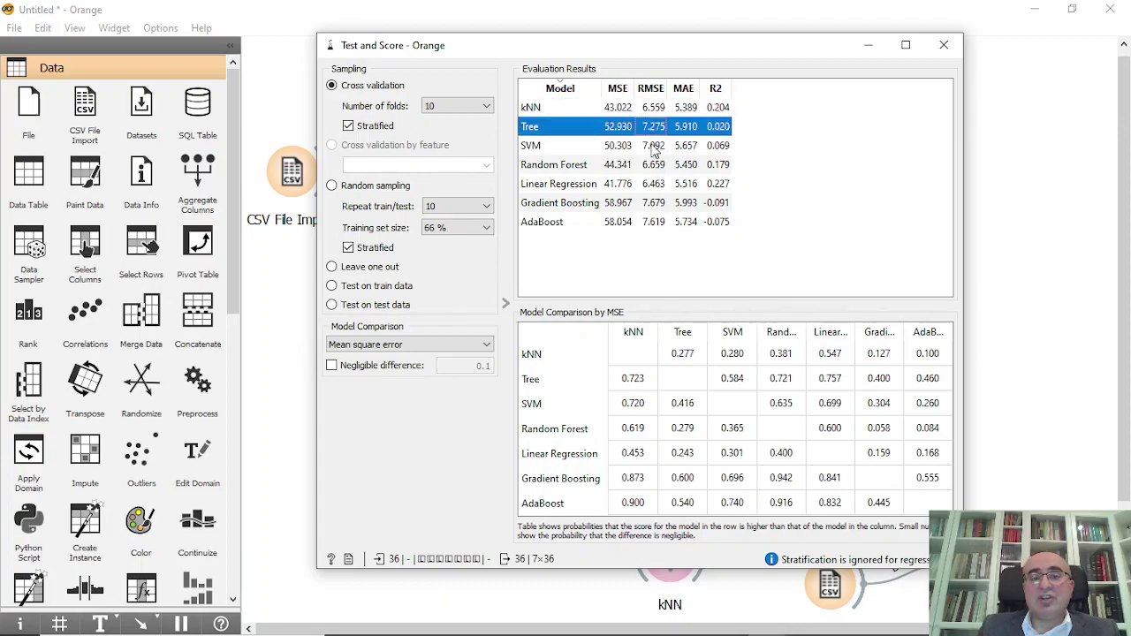
{"action": "left_click", "coordinate": [656, 146]}
{"action": "left_click", "coordinate": [665, 168]}
{"action": "left_click", "coordinate": [663, 186]}
{"action": "left_click", "coordinate": [676, 204]}
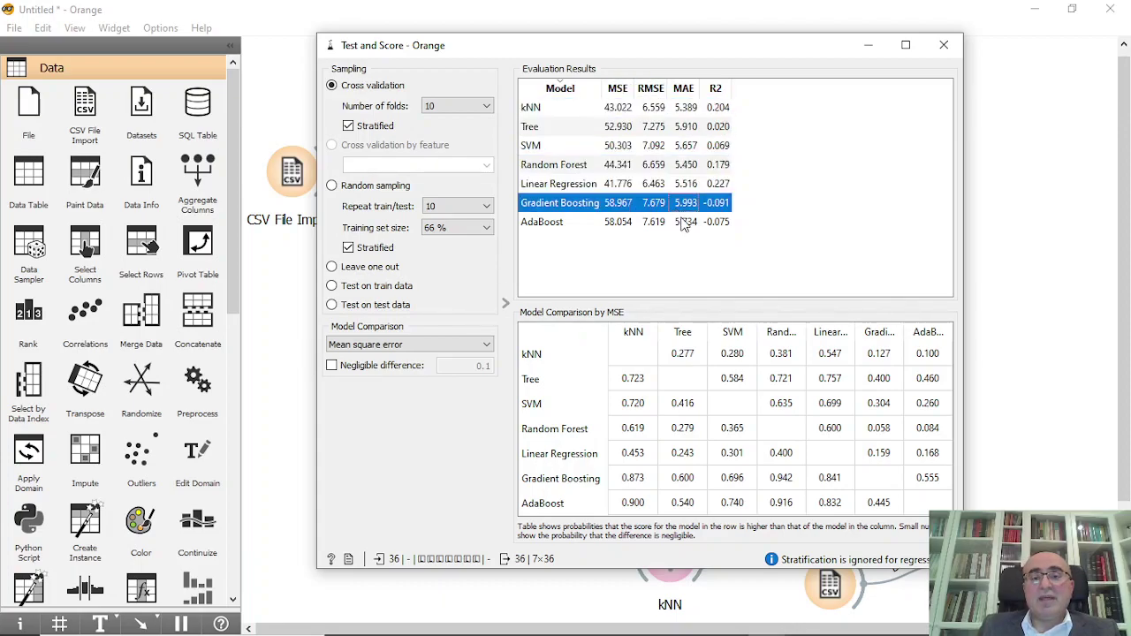
{"action": "left_click", "coordinate": [683, 223]}
{"action": "left_click", "coordinate": [944, 45]}
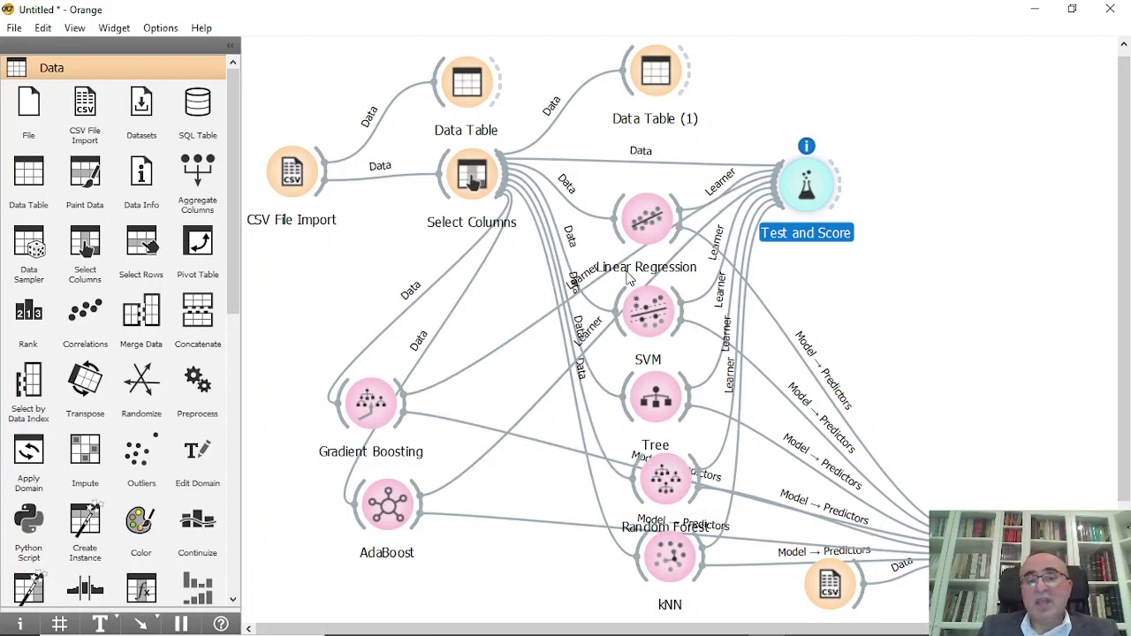
Move Gradient Boosting and AdaBoost closer to the other models and shift Select Columns slightly to tidy the canvas
{"action": "left_click_drag", "start_coordinate": [389, 409], "coordinate": [446, 405]}
{"action": "left_click_drag", "start_coordinate": [449, 519], "coordinate": [498, 529]}
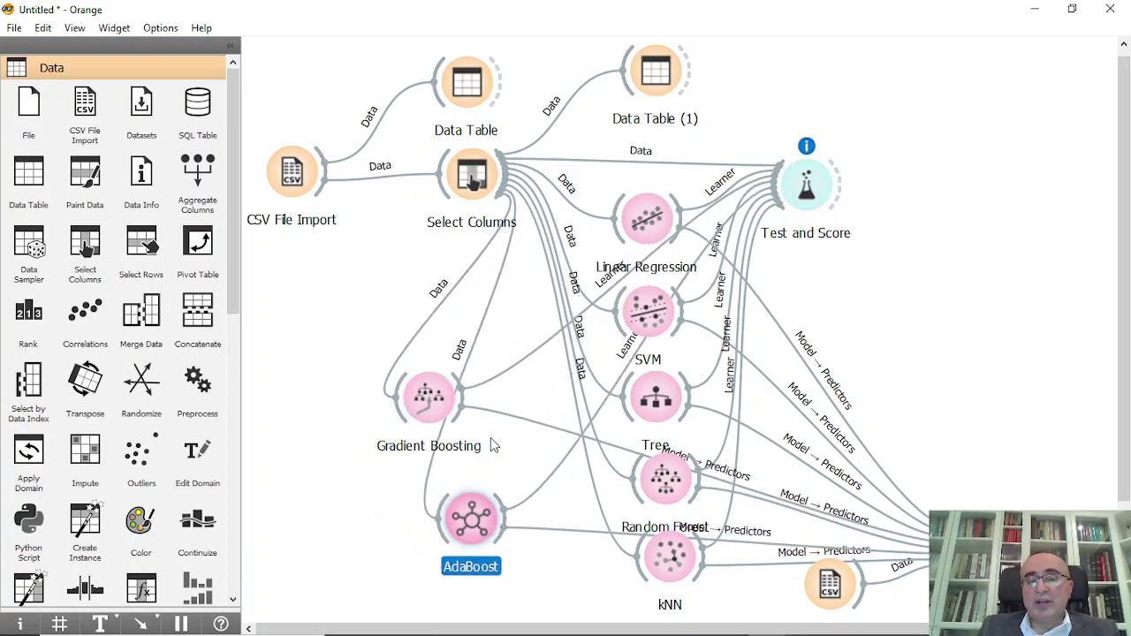
{"action": "left_click_drag", "start_coordinate": [486, 183], "coordinate": [467, 189]}
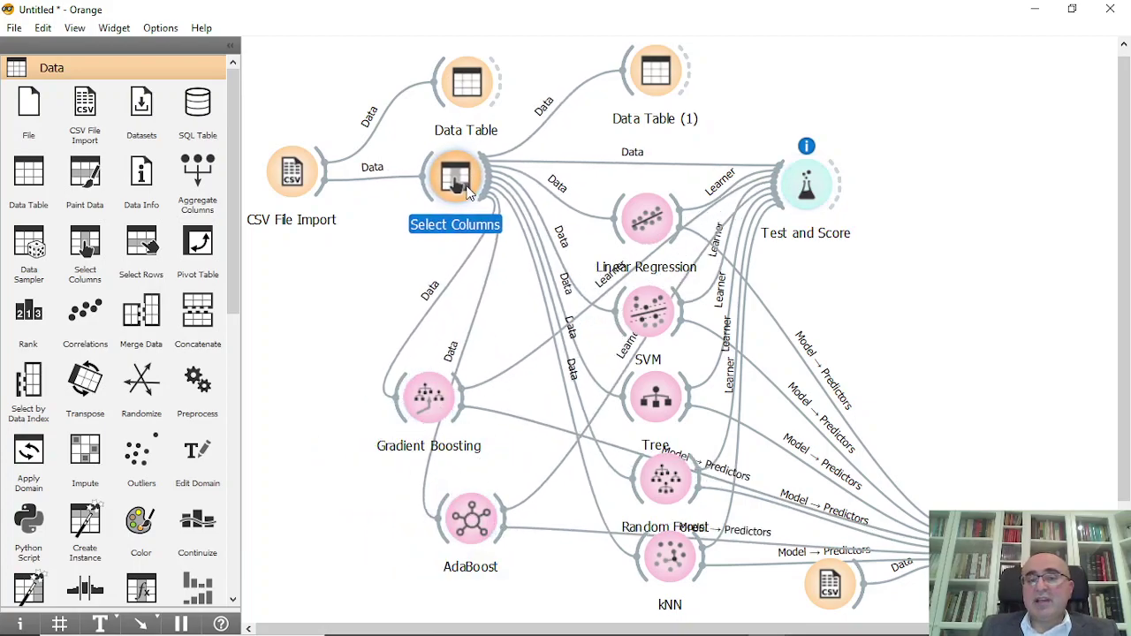
Review the imported car data in the first Data Table and the feature and target assignments in Select Columns
{"action": "double_click", "coordinate": [292, 173]}
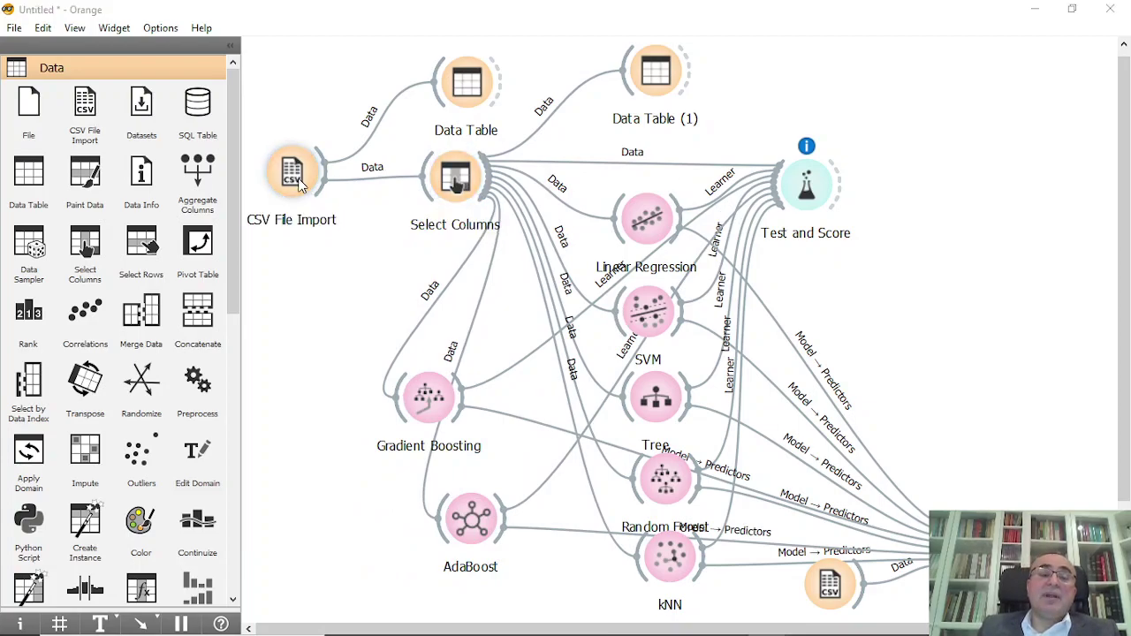
{"action": "double_click", "coordinate": [466, 94]}
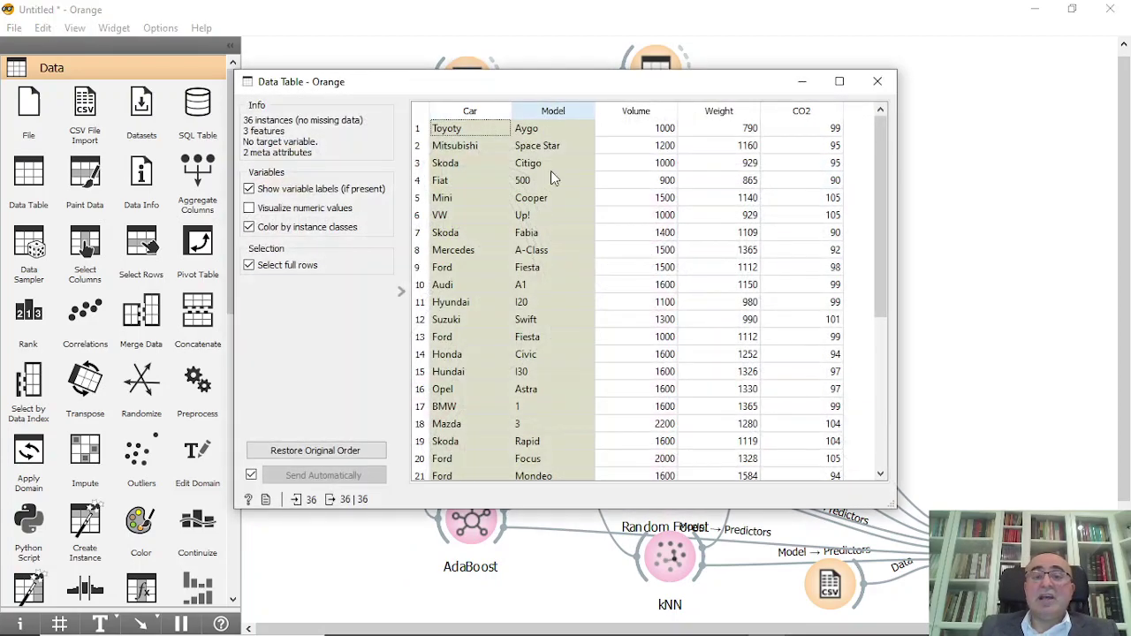
{"action": "left_click", "coordinate": [883, 84]}
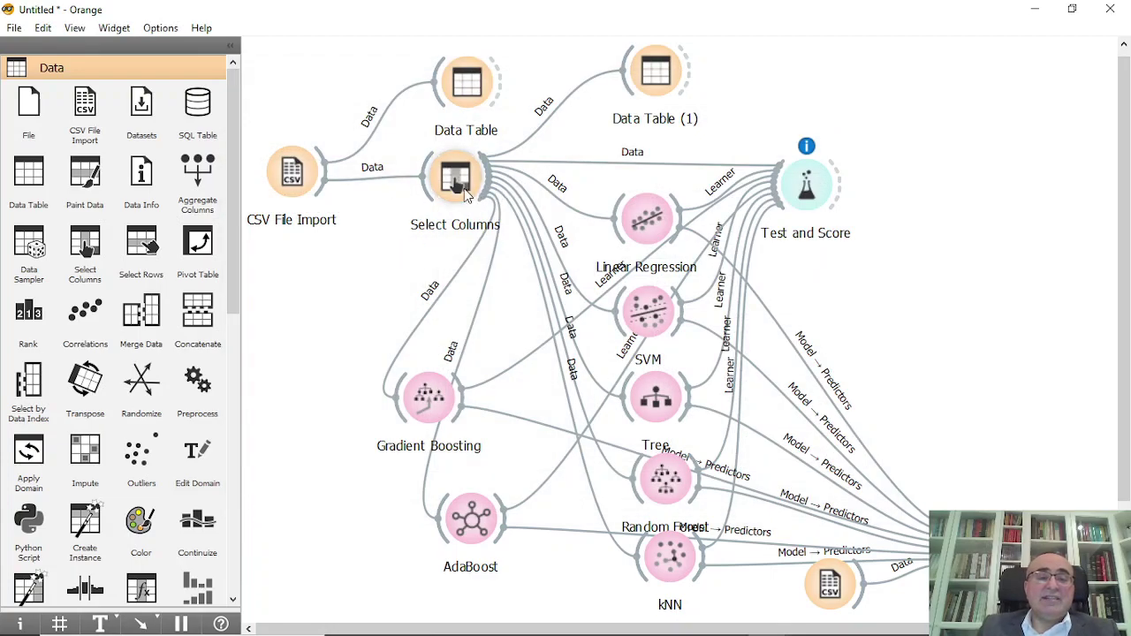
{"action": "double_click", "coordinate": [464, 188]}
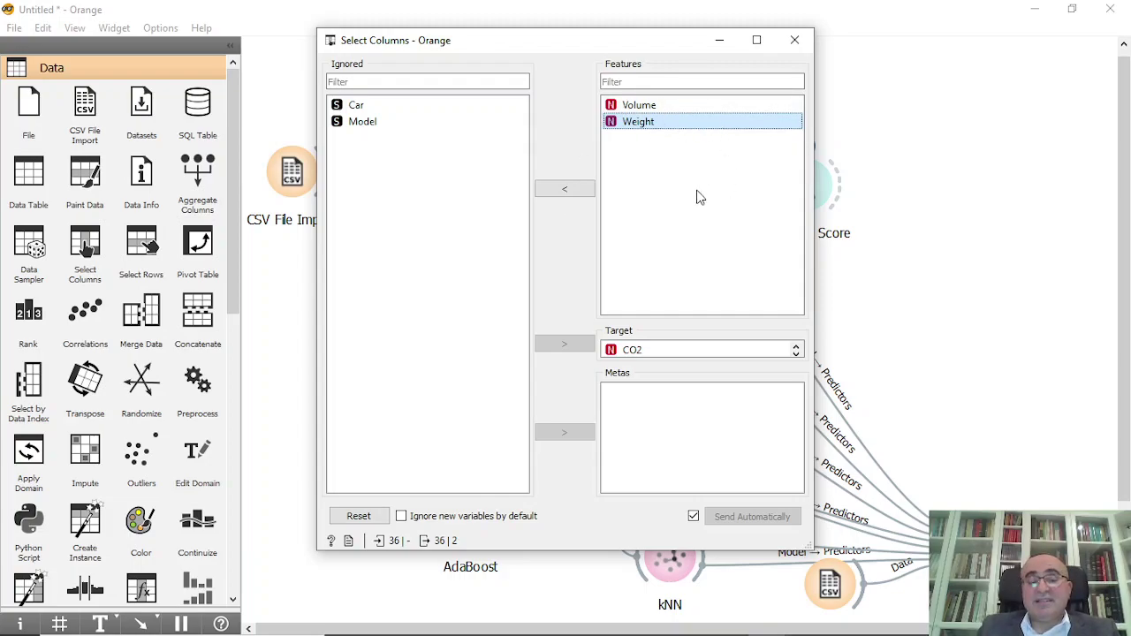
{"action": "key", "text": "Escape"}
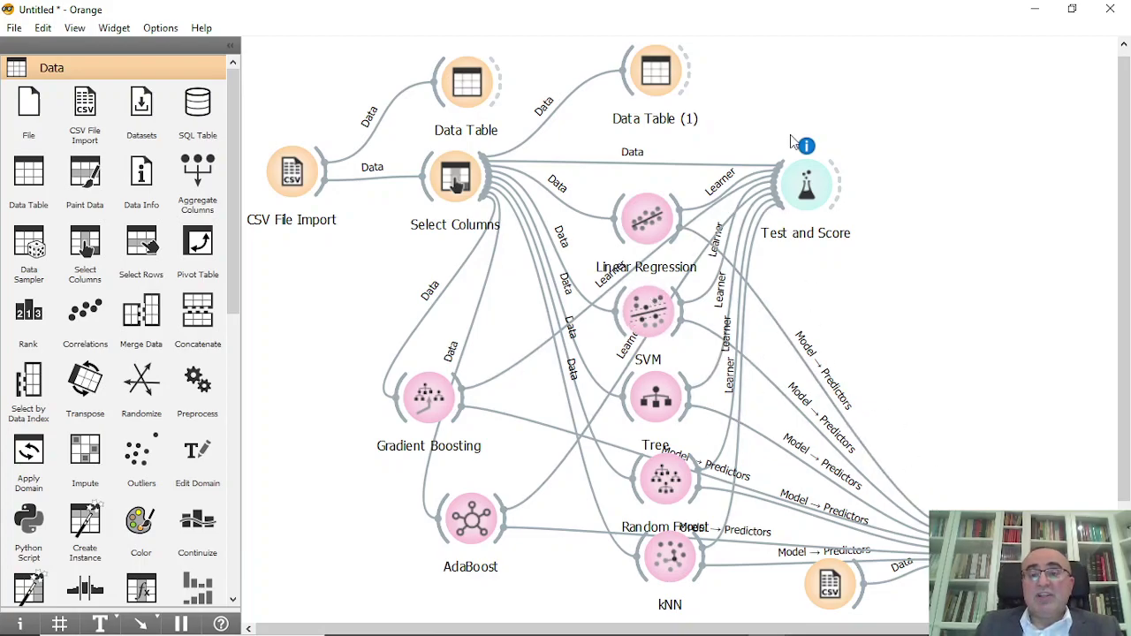
Switch to the PowerPoint presentation and start the slide show from the closing slide, number 5
{"action": "left_click_drag", "start_coordinate": [829, 583], "coordinate": [833, 599]}
{"action": "left_click", "coordinate": [809, 620]}
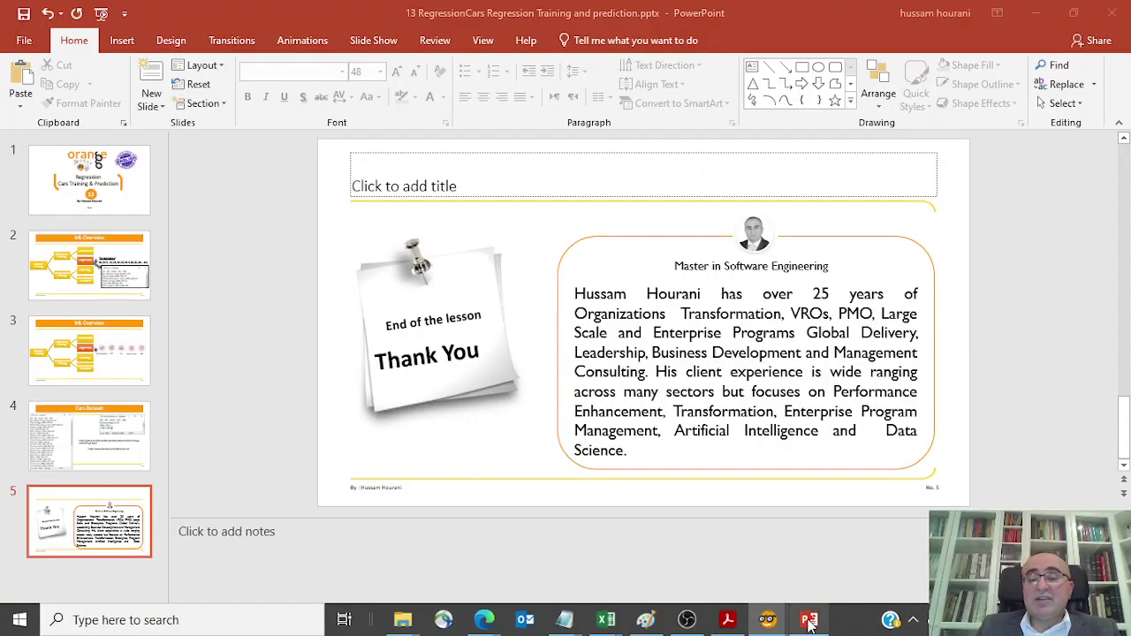
{"action": "left_click", "coordinate": [116, 536]}
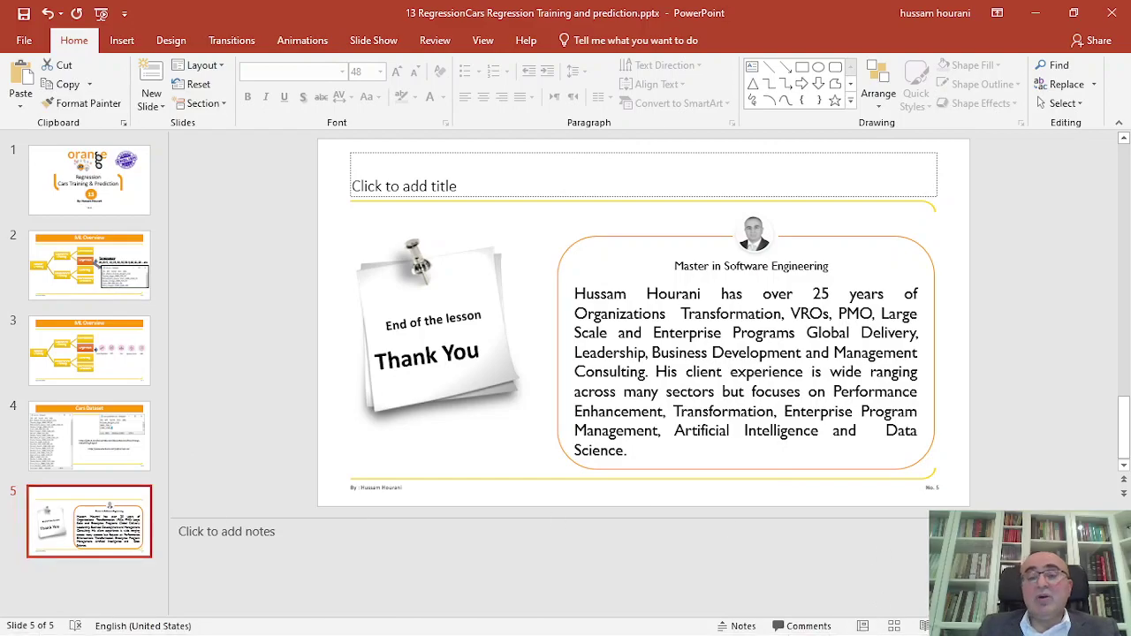
{"action": "key", "text": "shift+F5"}
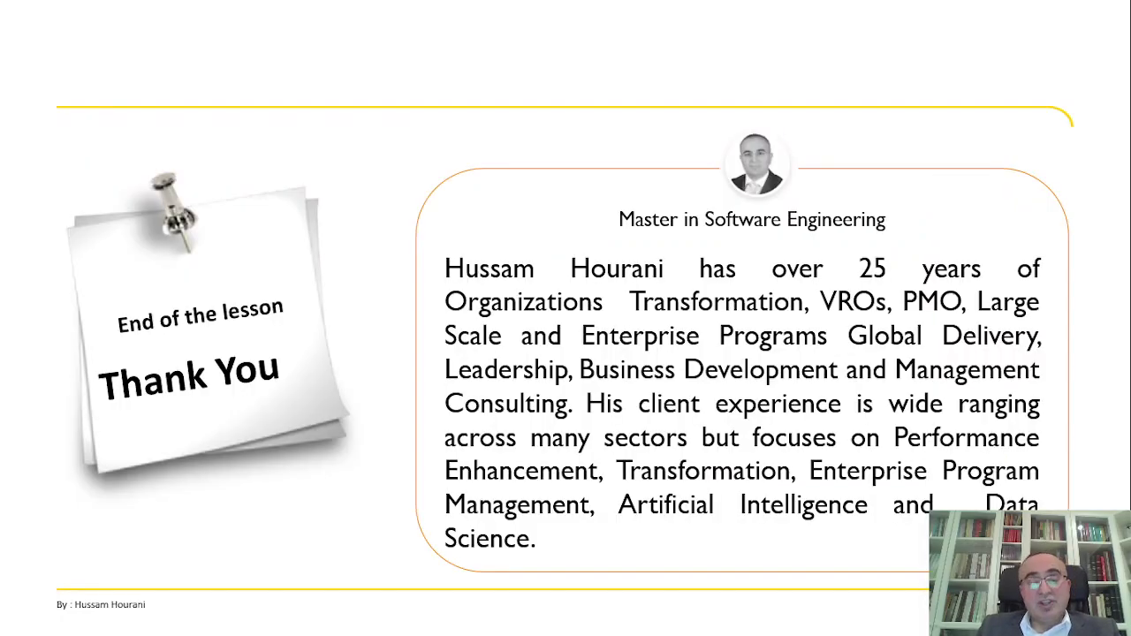